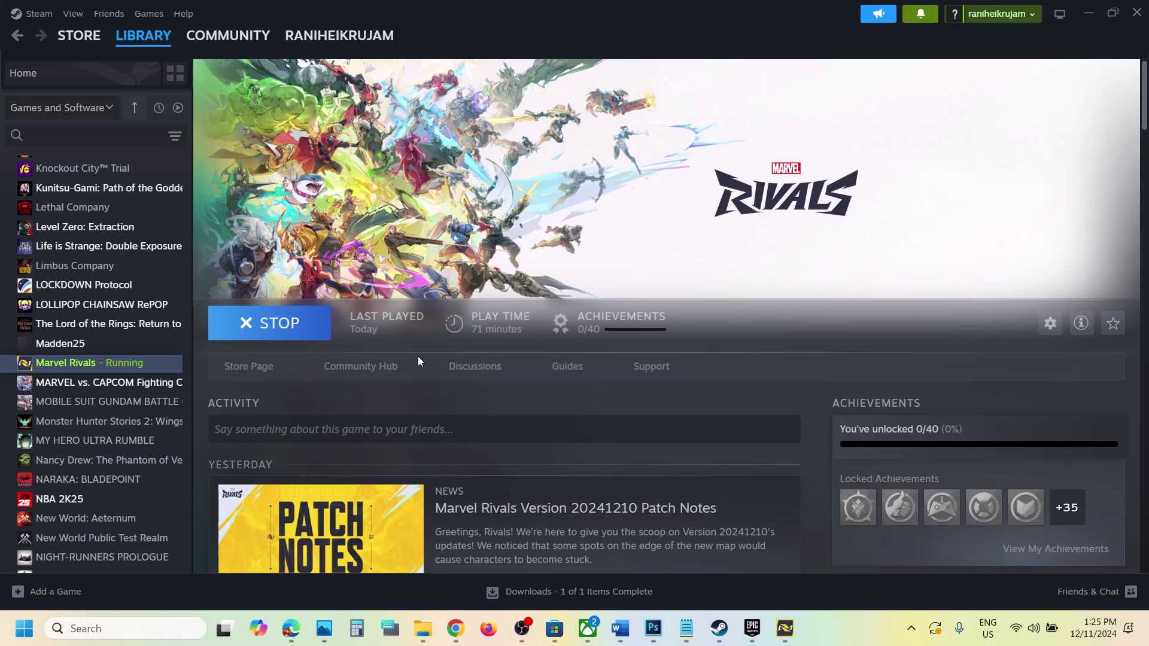
# Review Step 1 'Disable G-Sync' and Step 2 'Switch to Windowed' in the Word notes
pyautogui.click(620, 628)
pyautogui.scroll(2, 399, 357)
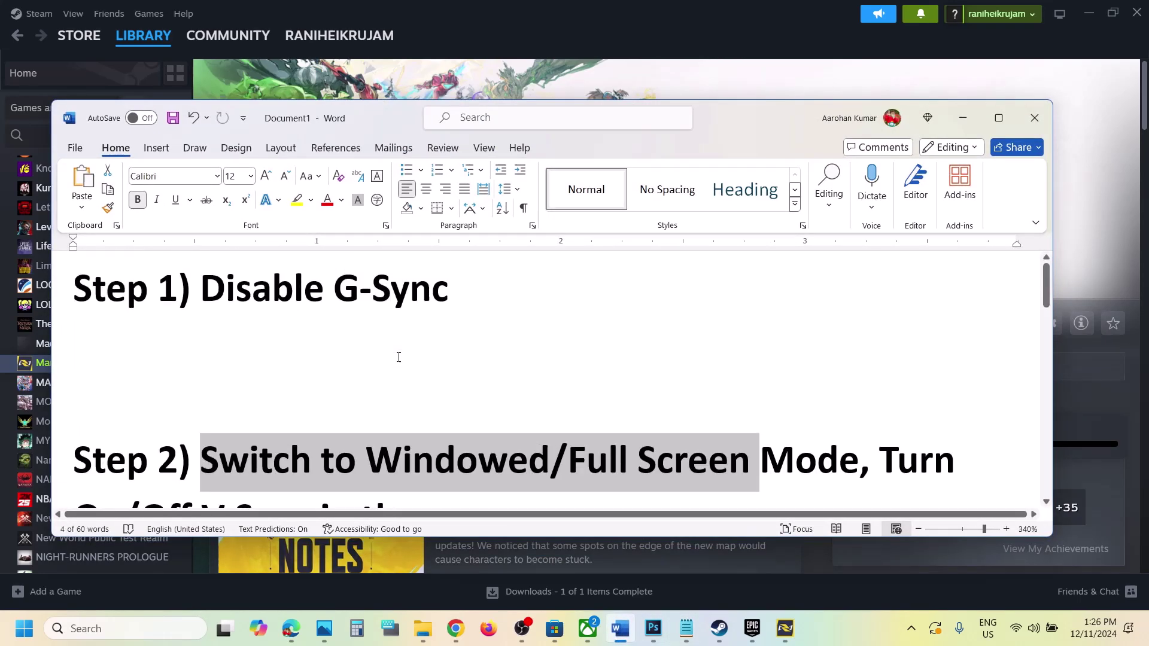
pyautogui.moveTo(221, 292); pyautogui.dragTo(457, 272)
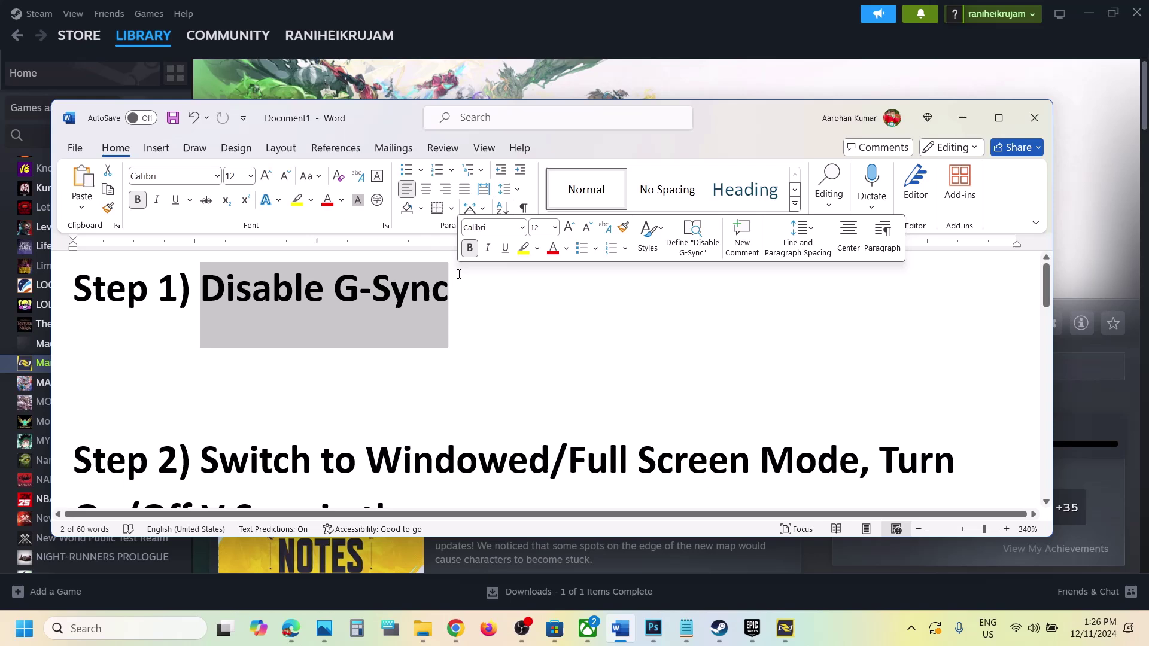
pyautogui.click(459, 274)
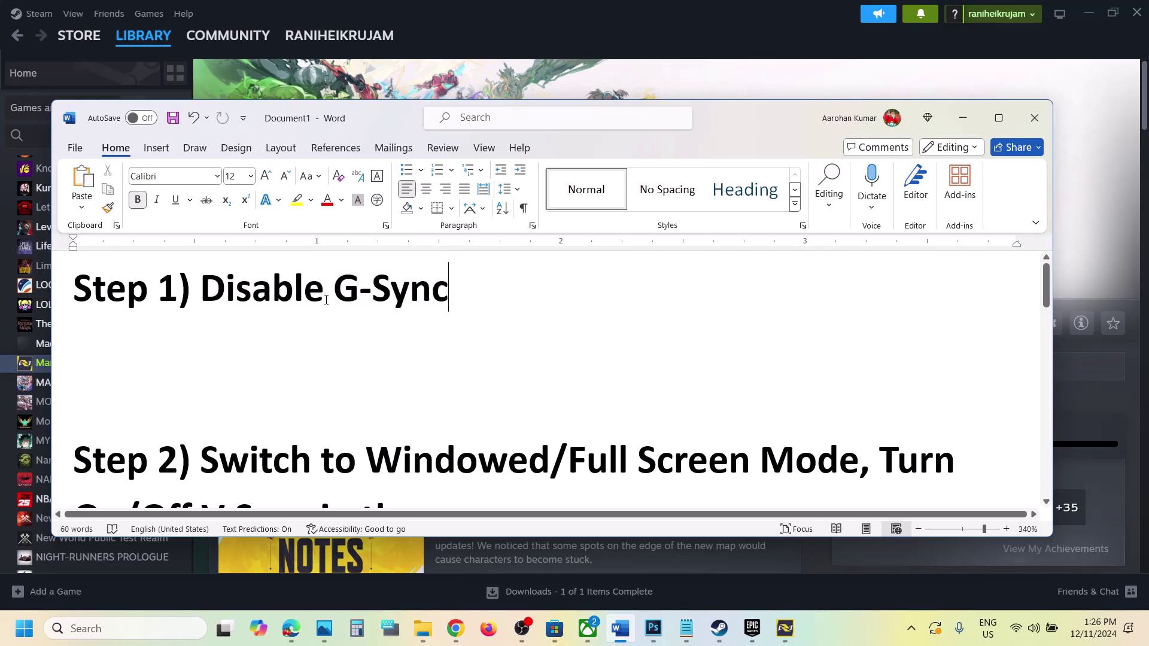
pyautogui.moveTo(340, 293); pyautogui.dragTo(283, 287)
pyautogui.click(465, 301)
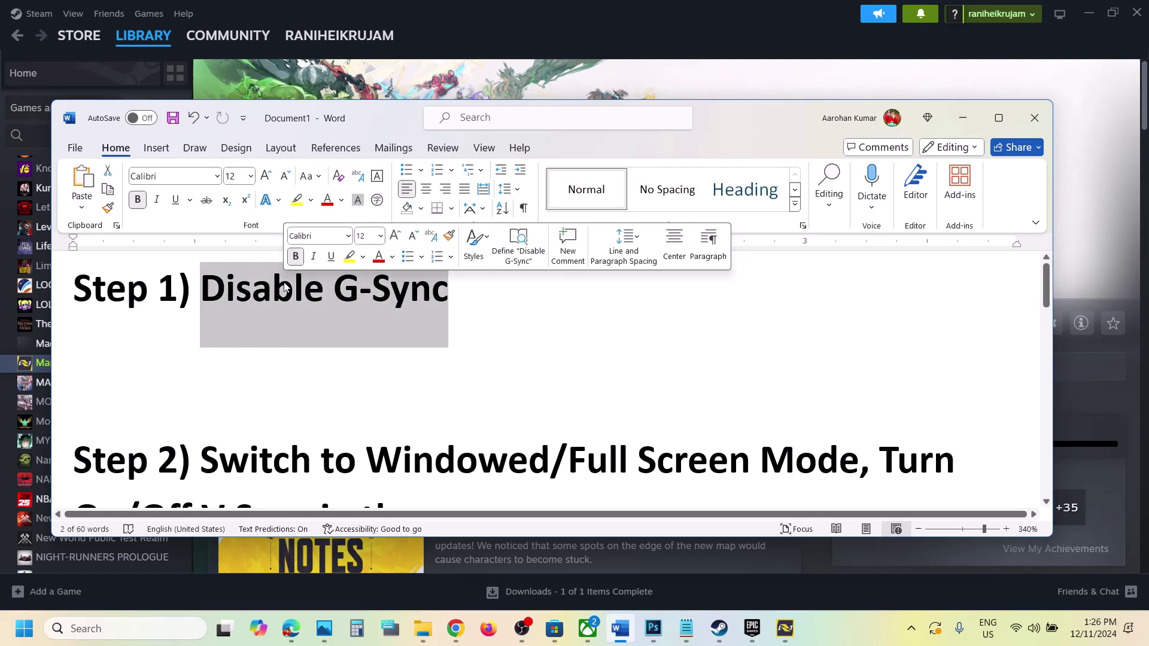
pyautogui.click(329, 337)
pyautogui.scroll(-3, 329, 337)
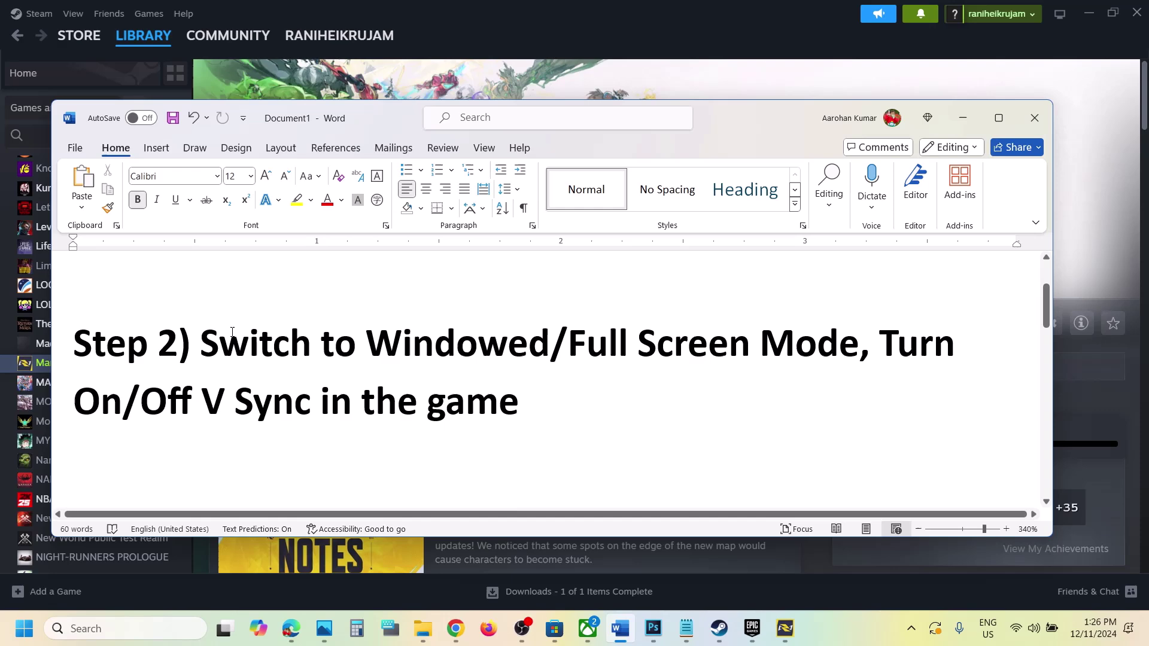
pyautogui.moveTo(232, 332); pyautogui.dragTo(553, 346)
# In Marvel Rivals' display settings, keep Display Mode set to Windowed
pyautogui.click(962, 118)
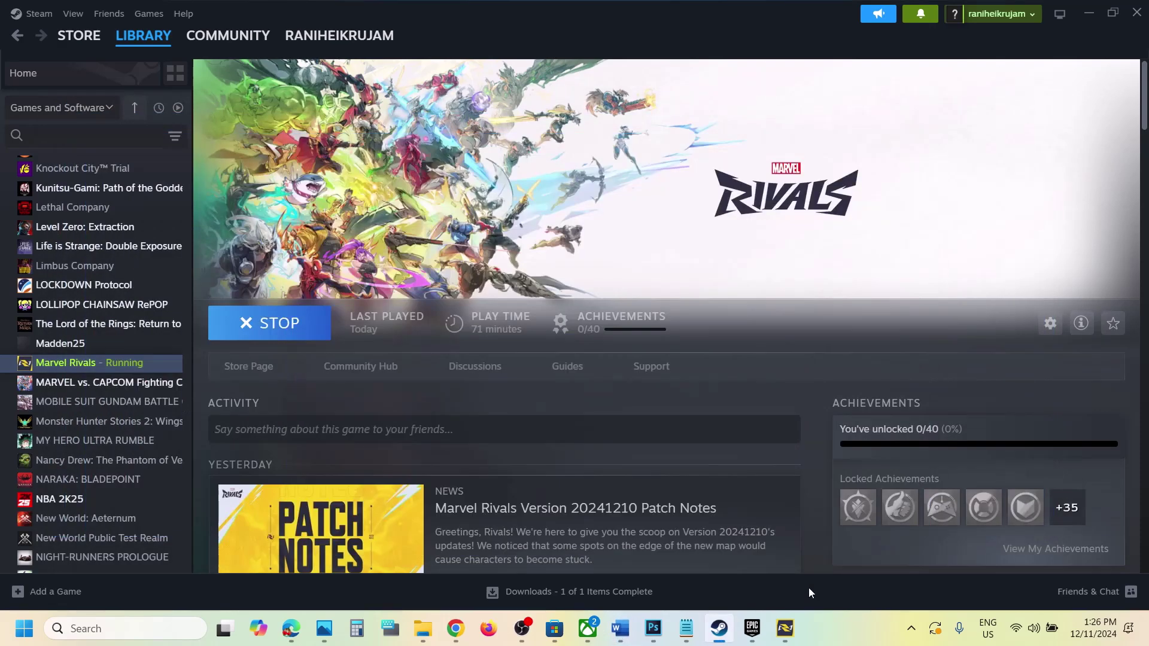
pyautogui.click(784, 628)
pyautogui.press('Escape')
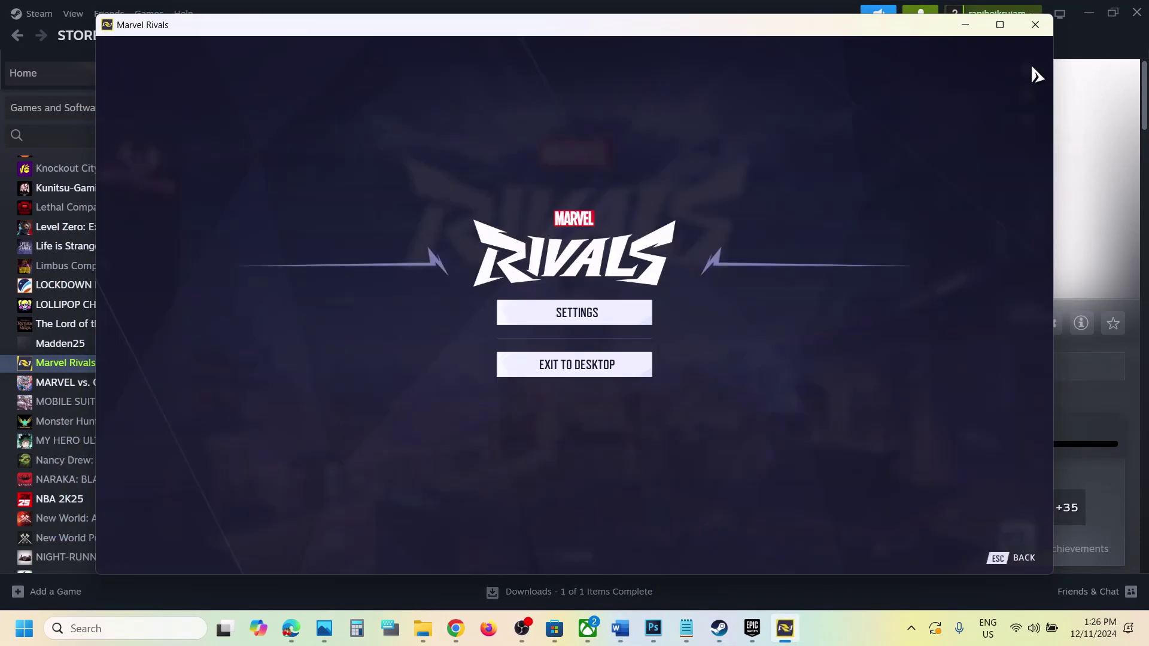
pyautogui.click(590, 326)
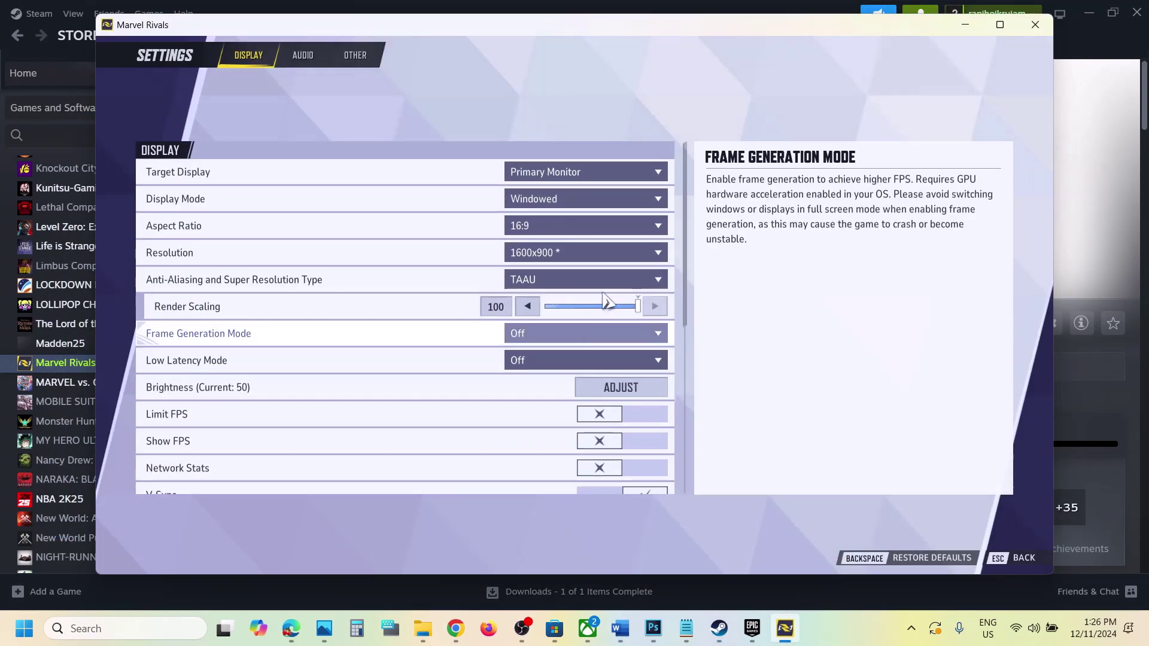
pyautogui.click(590, 203)
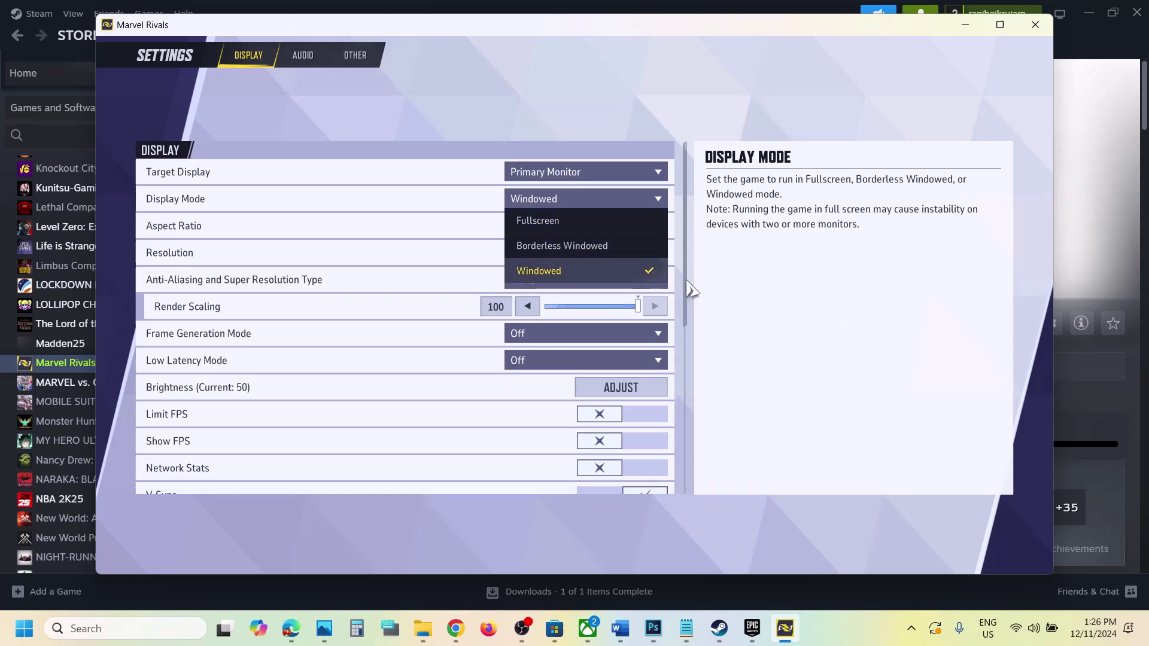
pyautogui.click(620, 317)
# Turn V-Sync off, apply the display settings, then turn V-Sync back on
pyautogui.scroll(-4, 620, 318)
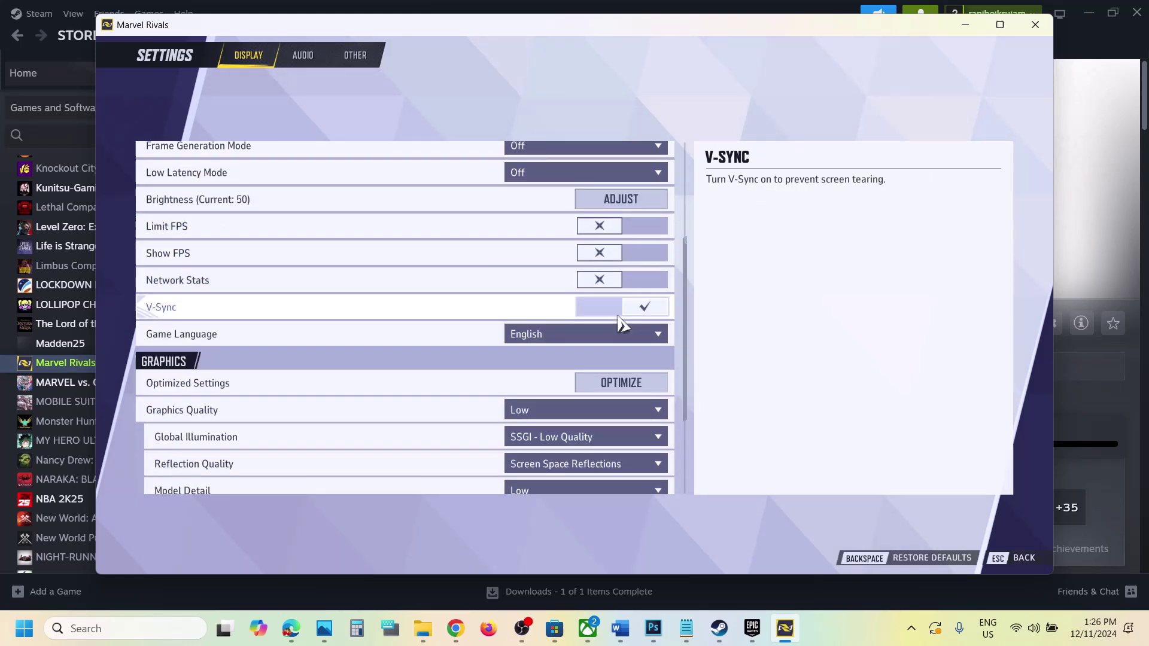
pyautogui.click(617, 311)
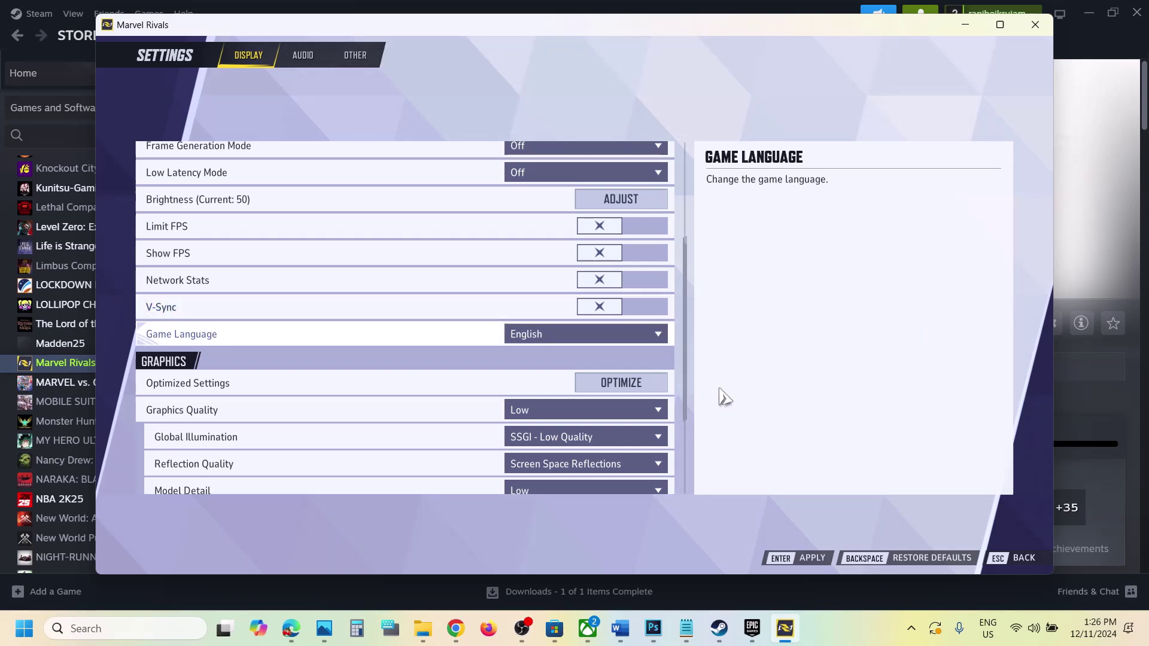
pyautogui.click(784, 559)
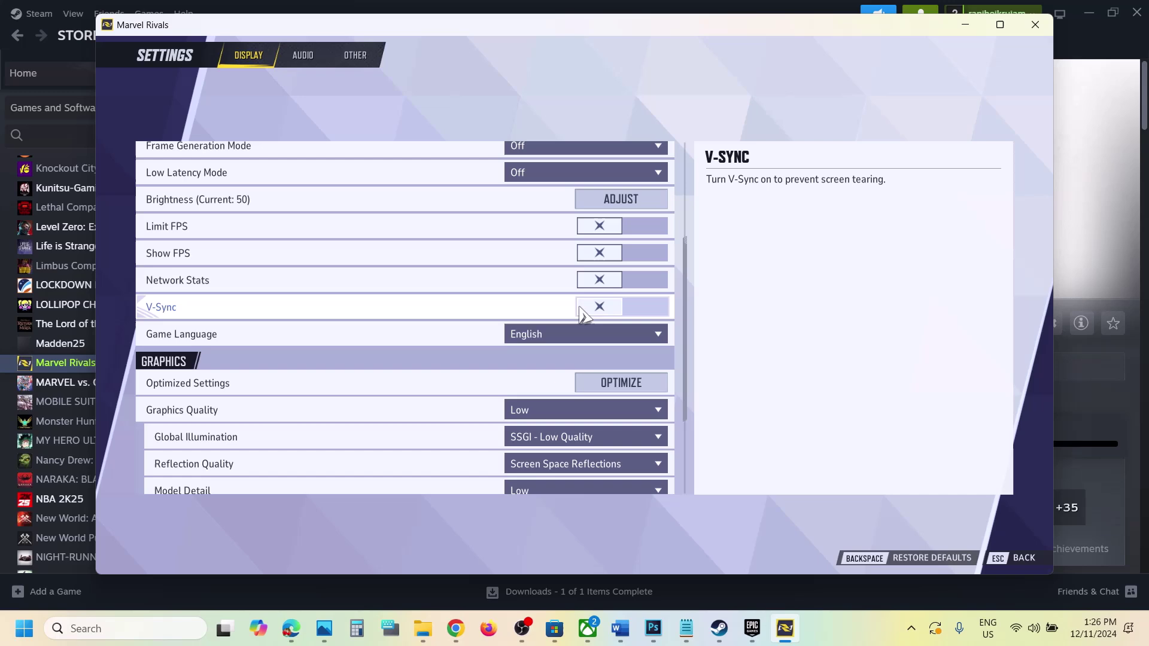
pyautogui.click(640, 310)
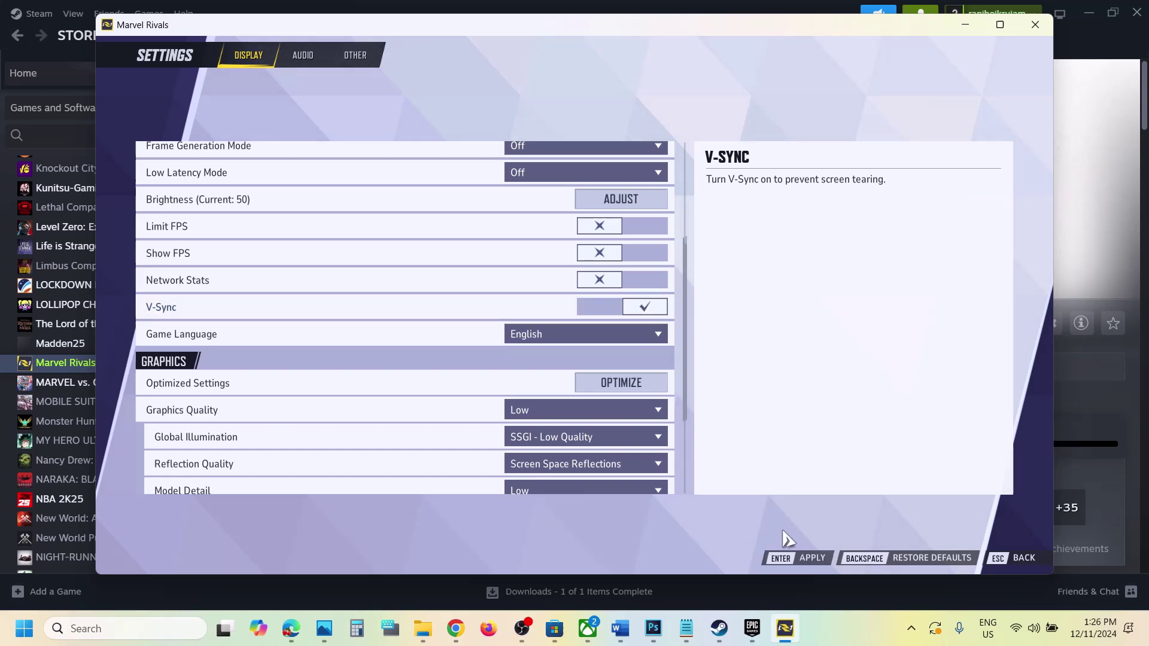
pyautogui.click(964, 25)
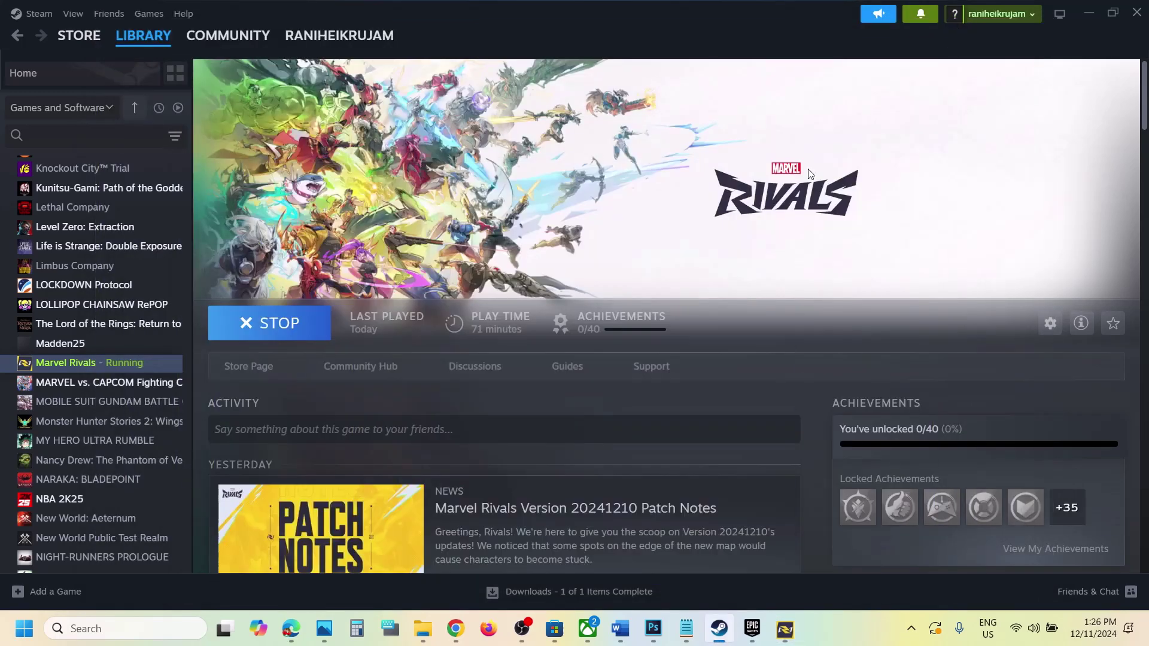
pyautogui.click(620, 627)
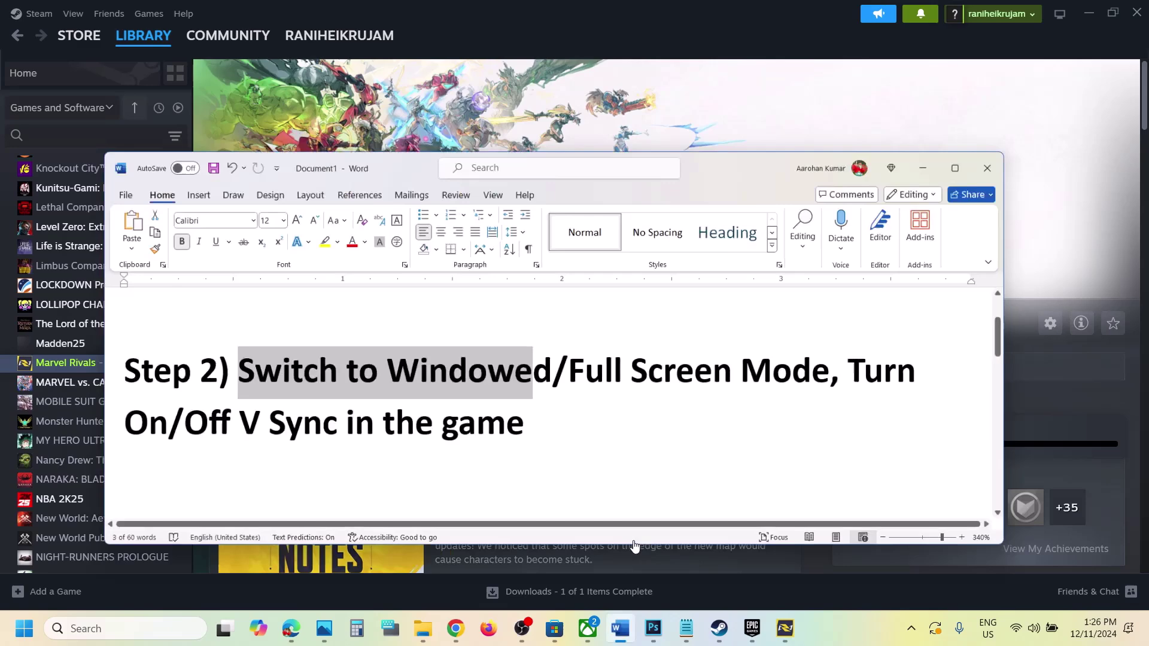
pyautogui.scroll(-5, 581, 414)
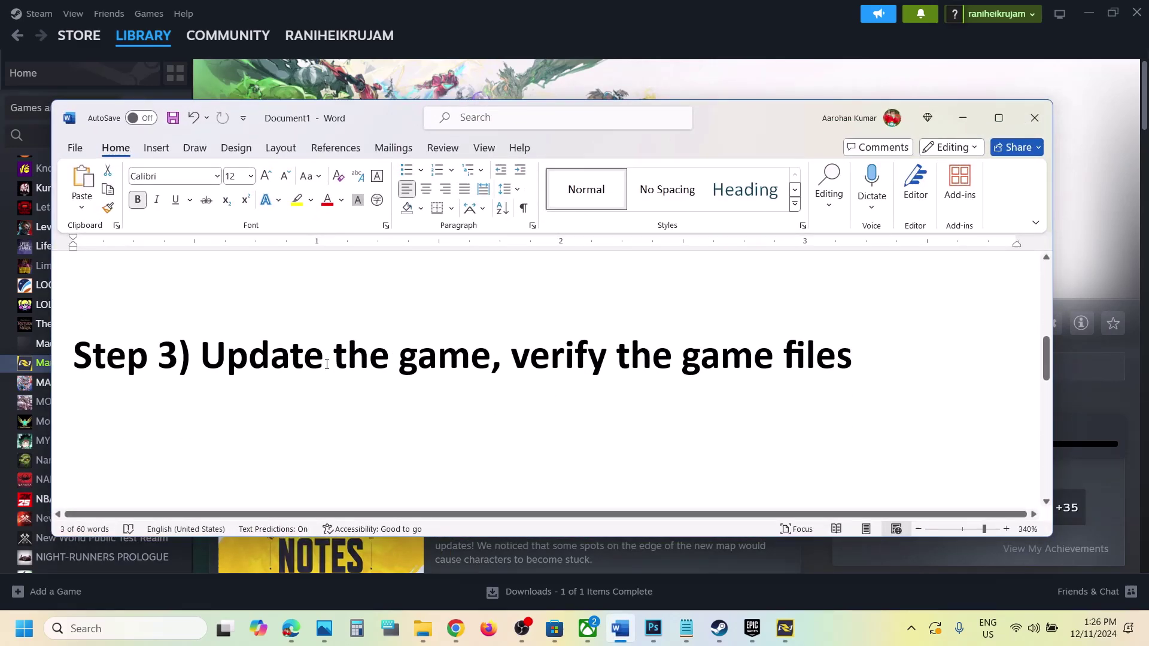
pyautogui.moveTo(202, 358); pyautogui.dragTo(781, 358)
# Verify Marvel Rivals' files from Properties > Installed Files, then close the properties window
pyautogui.click(973, 120)
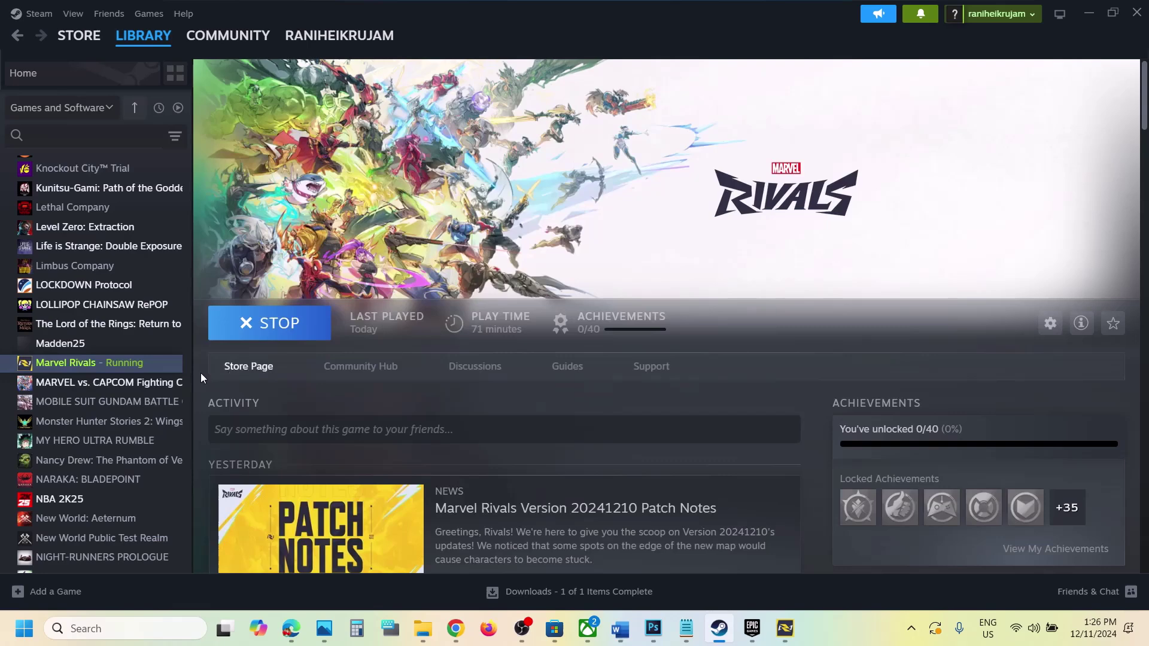
pyautogui.rightClick(162, 362)
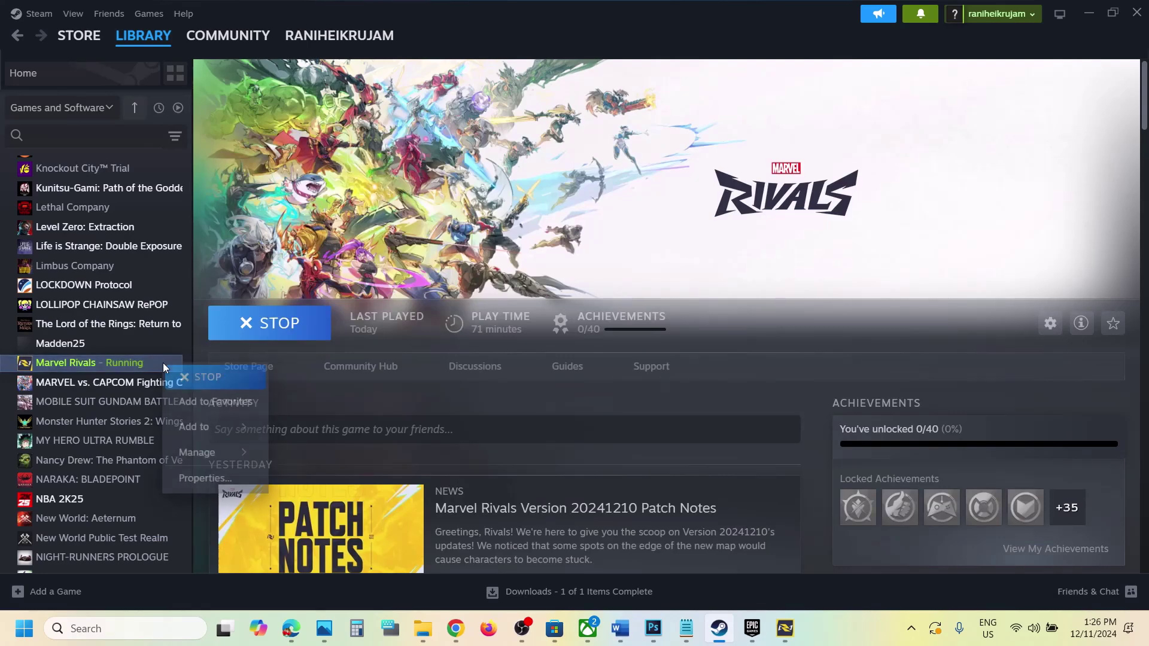
pyautogui.click(204, 477)
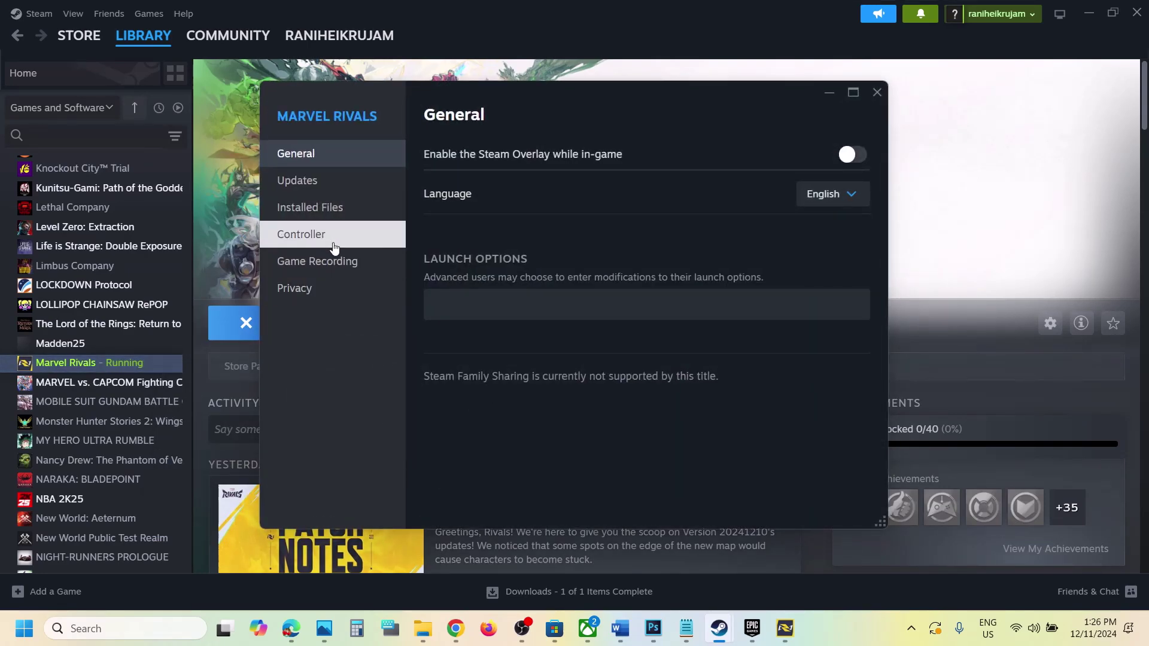
pyautogui.click(318, 221)
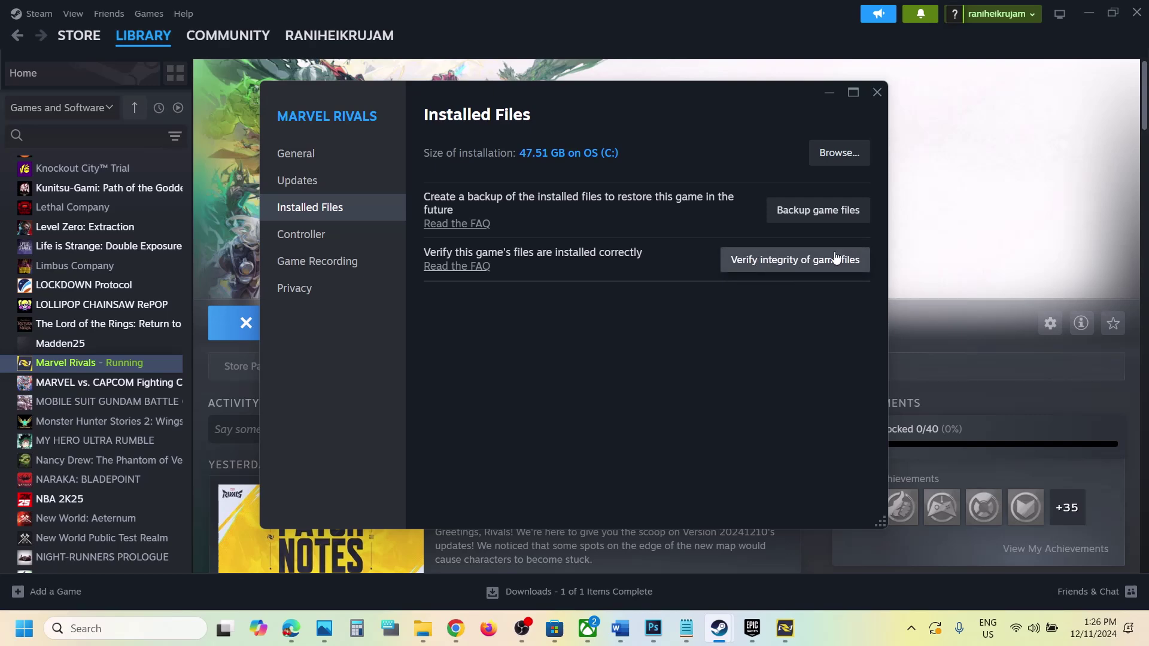
pyautogui.click(874, 98)
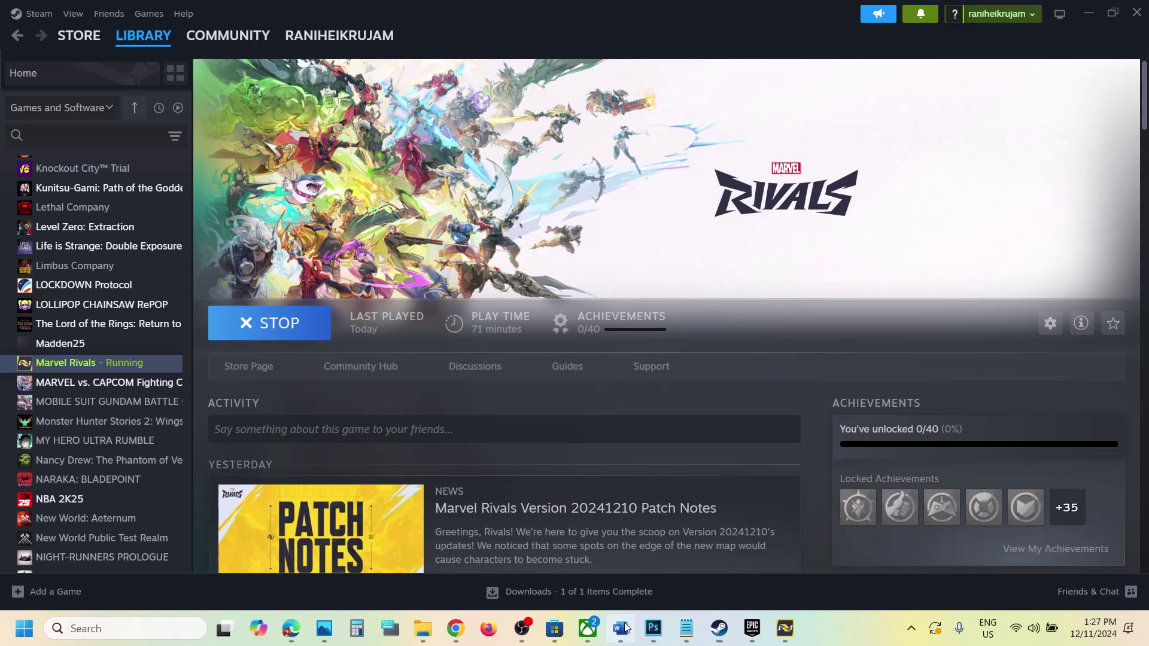
# Find Step 4 'Perform Clean installation' in the Word notes, then bring up NVIDIA's drivers page
pyautogui.click(620, 629)
pyautogui.scroll(-5, 526, 413)
pyautogui.scroll(3, 526, 413)
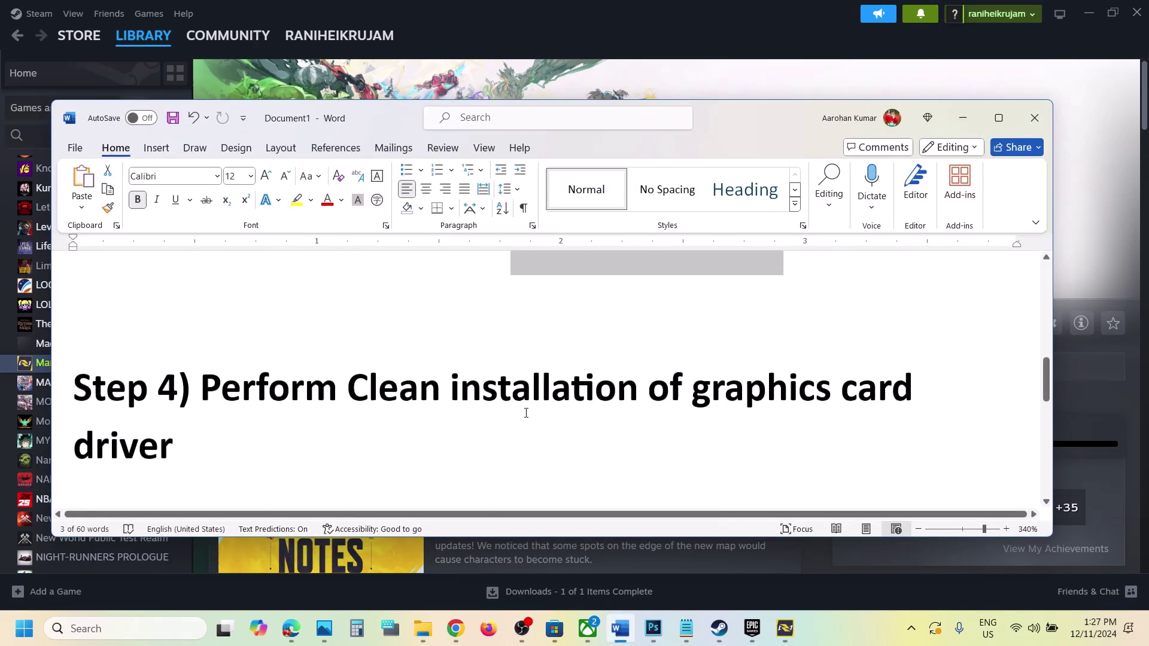
pyautogui.moveTo(227, 410); pyautogui.dragTo(514, 438)
pyautogui.click(515, 438)
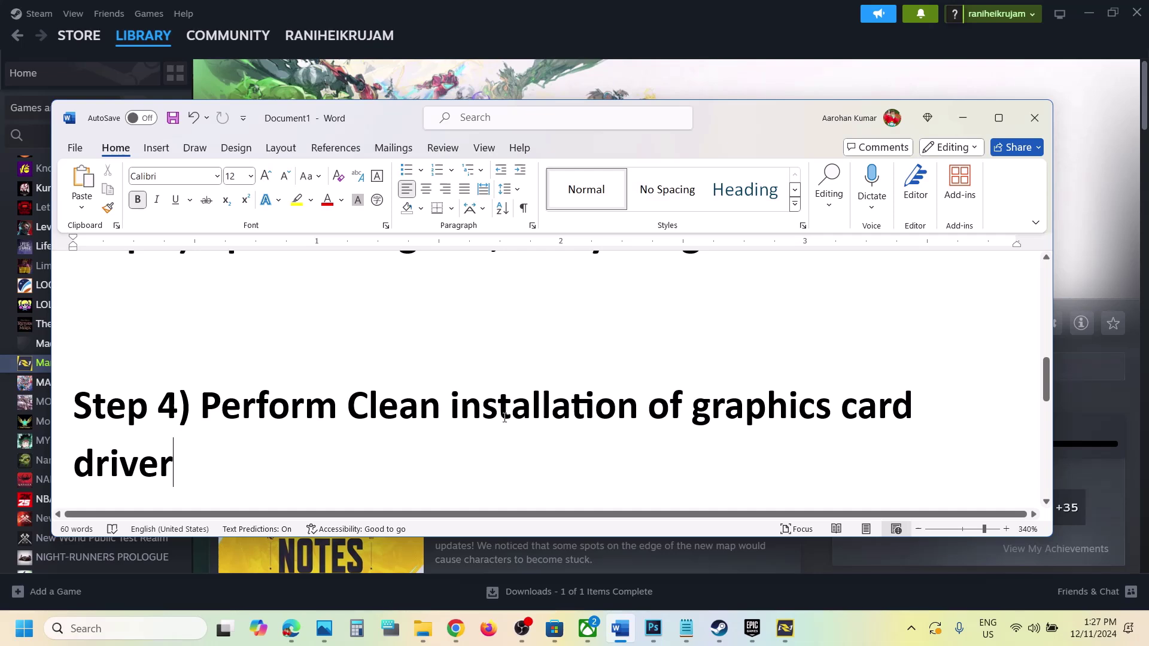
pyautogui.click(849, 624)
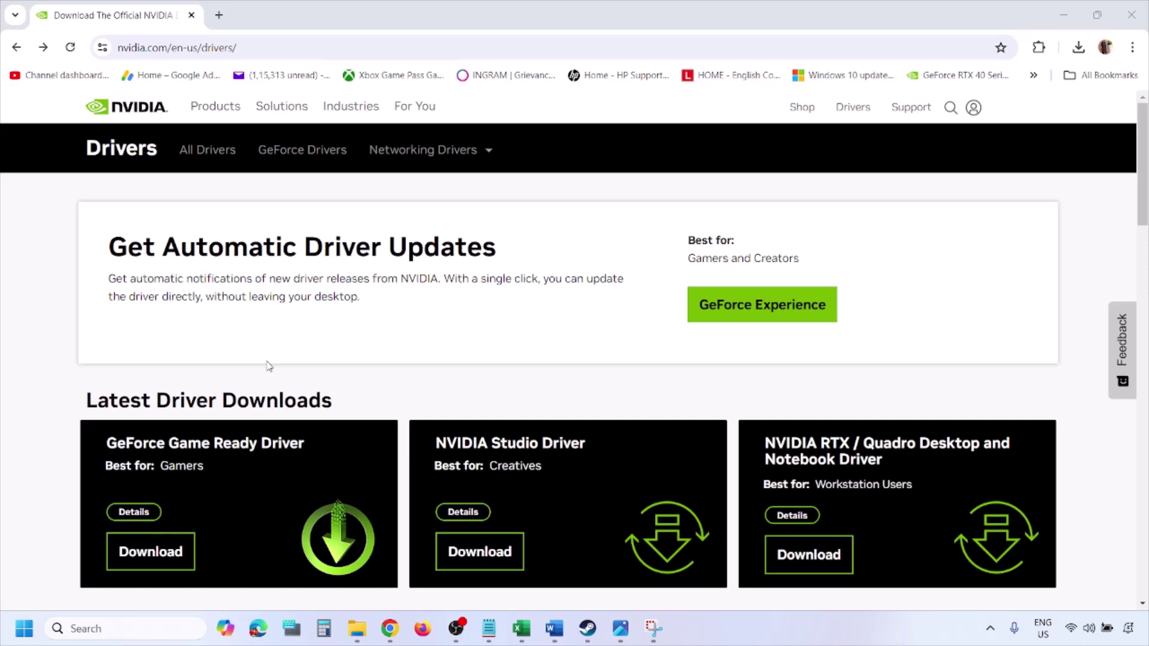
# Run a manual NVIDIA driver search for the GeForce RTX 3050 Laptop GPU on Windows 11
pyautogui.scroll(-6, 269, 366)
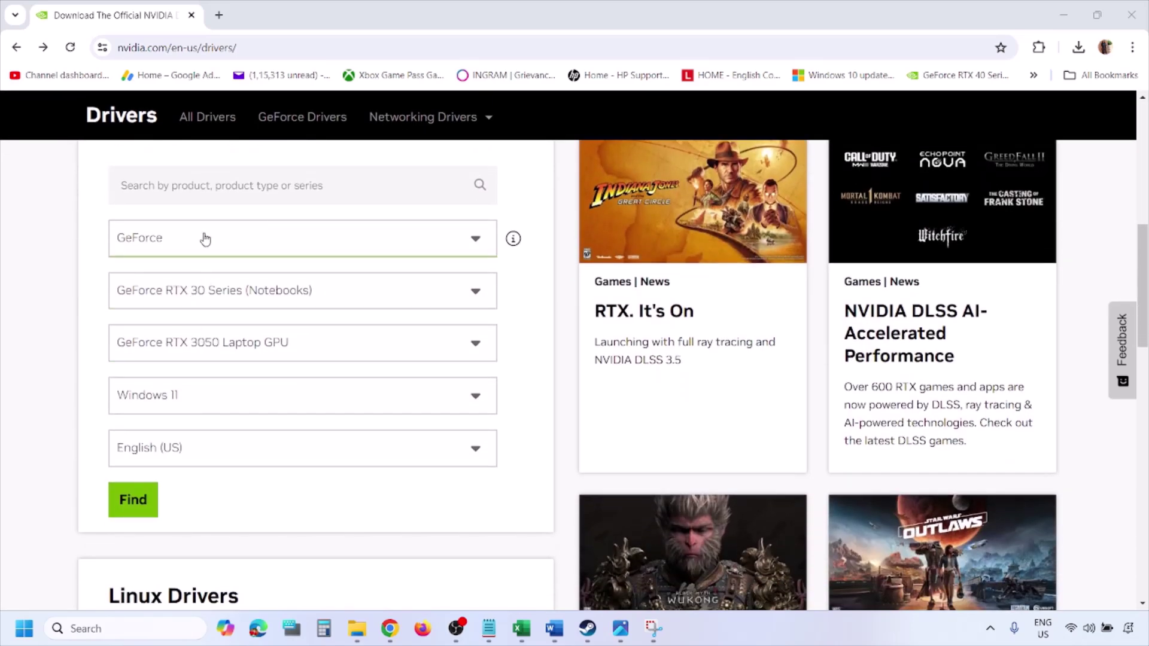
pyautogui.click(189, 399)
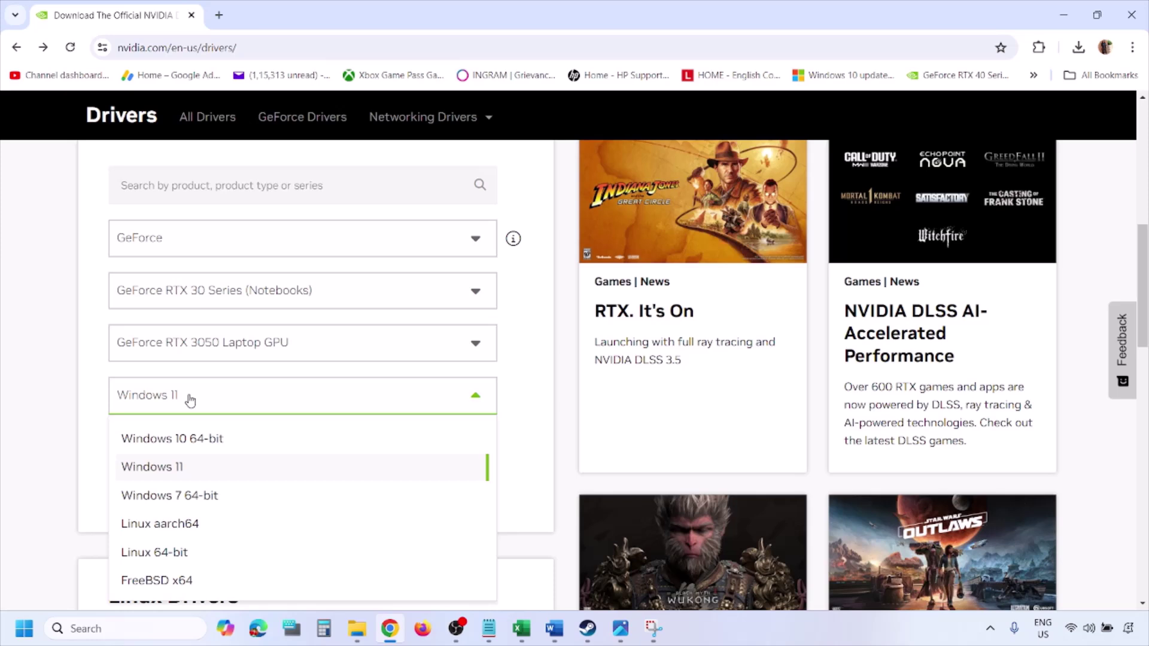
pyautogui.click(168, 468)
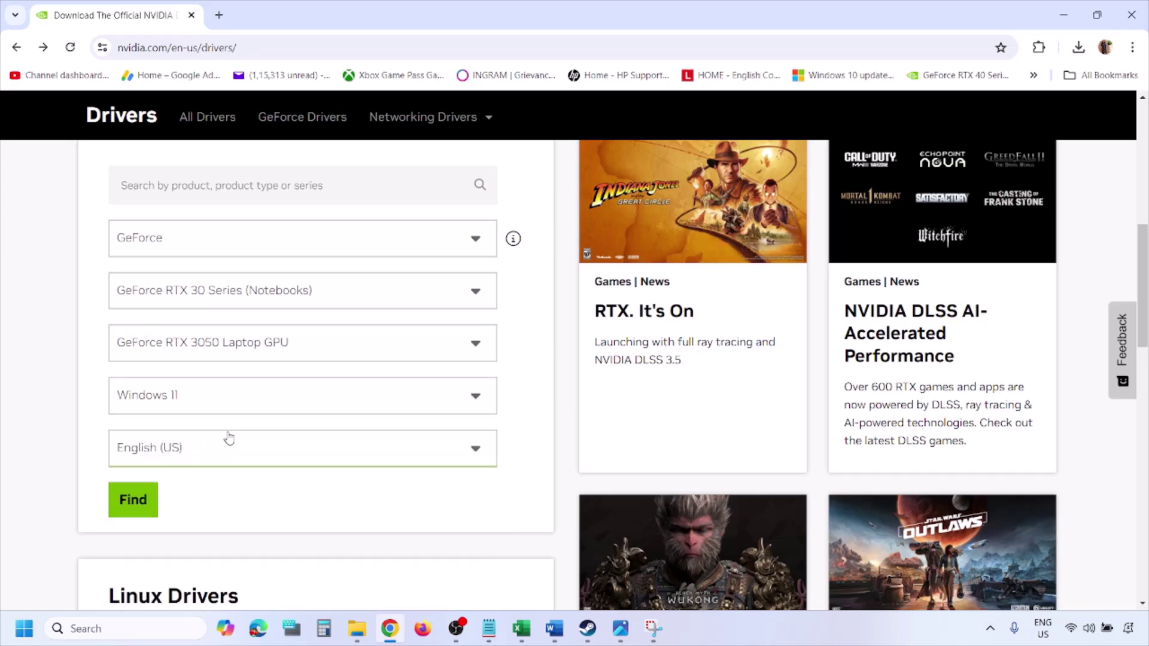
pyautogui.click(134, 501)
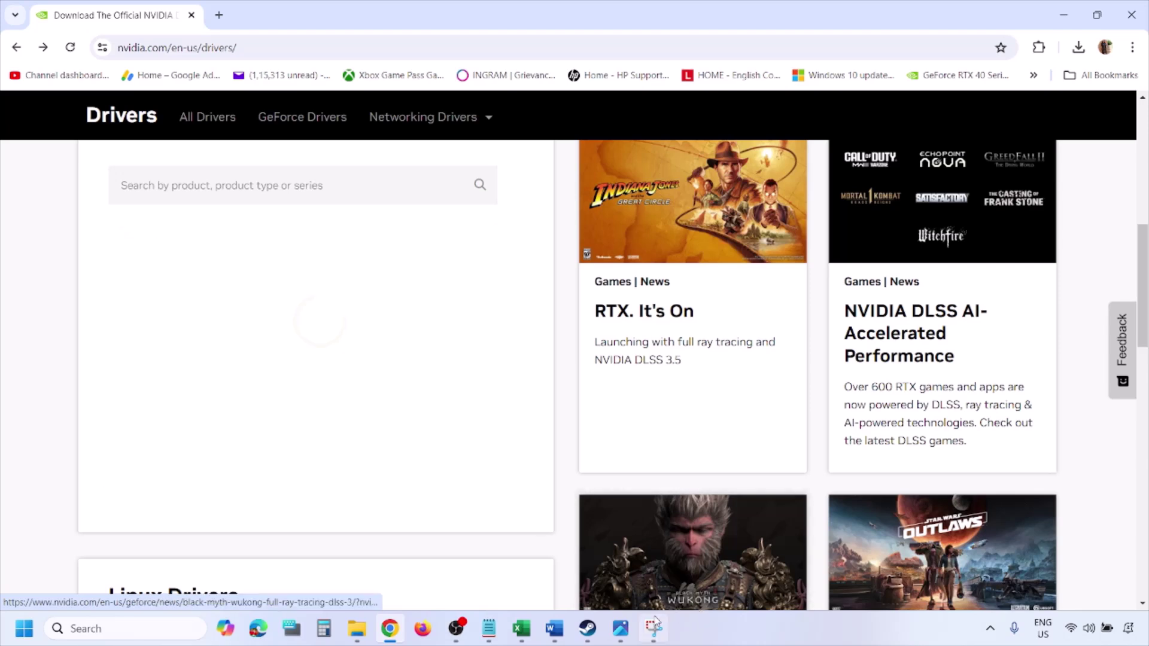
# View screenshot 2.png, the GeForce Game Ready Driver download page for Windows 11
pyautogui.click(622, 629)
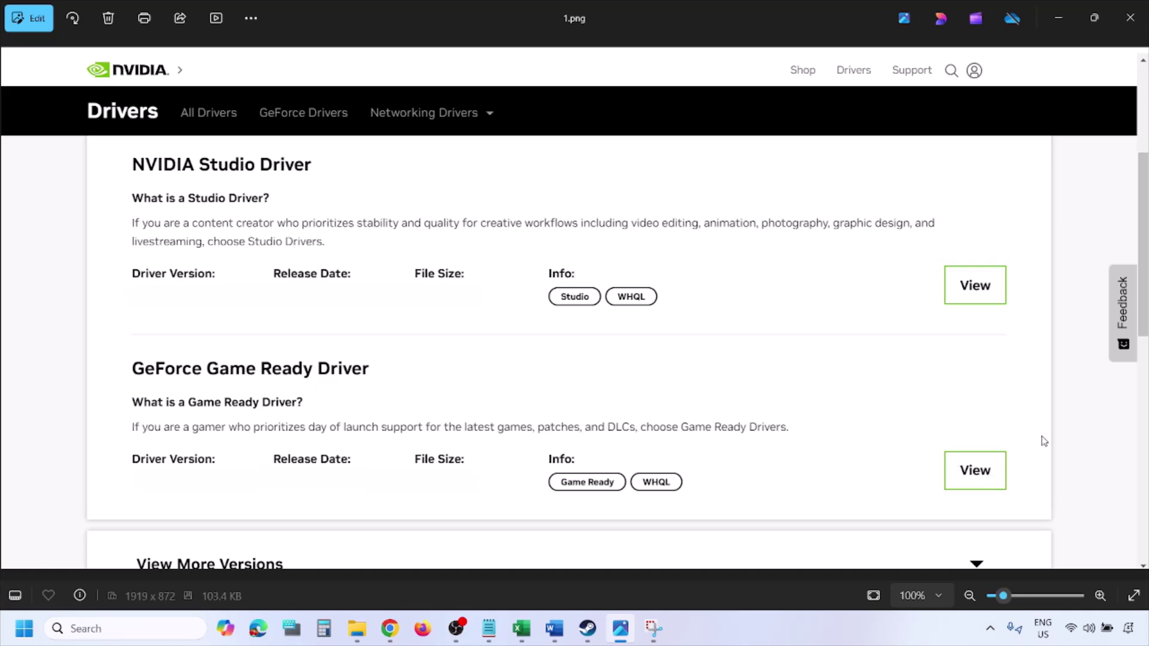
pyautogui.press('Right')
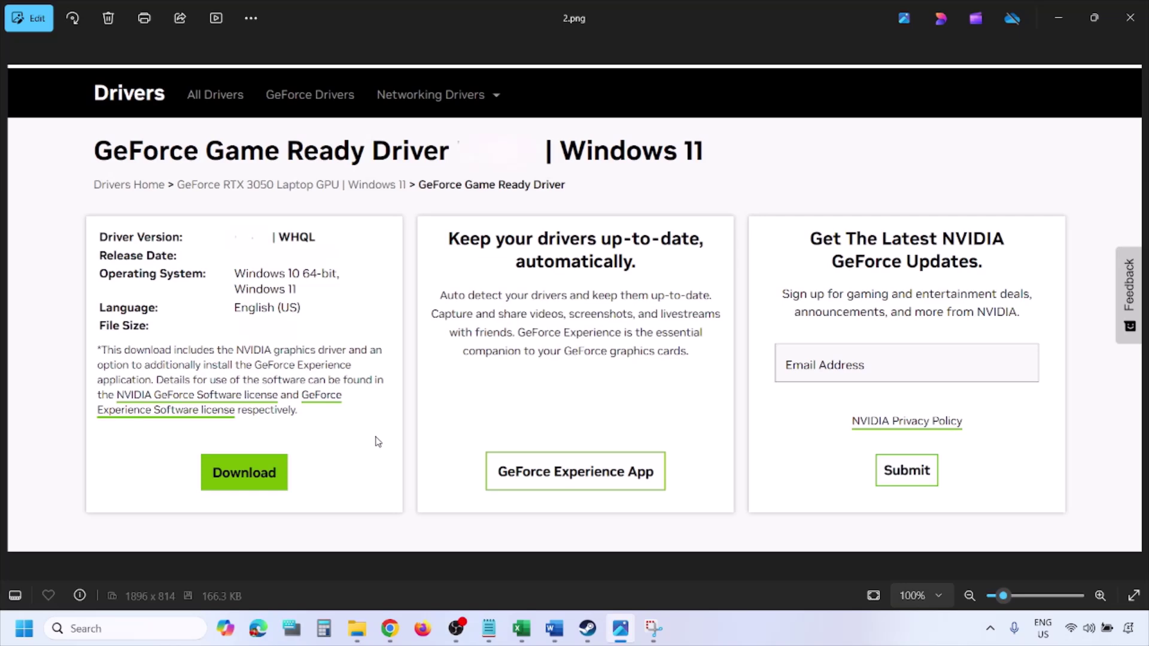
# Step through screenshots 3.png to 5.png, ending at the custom clean-installation options
pyautogui.press('Right')
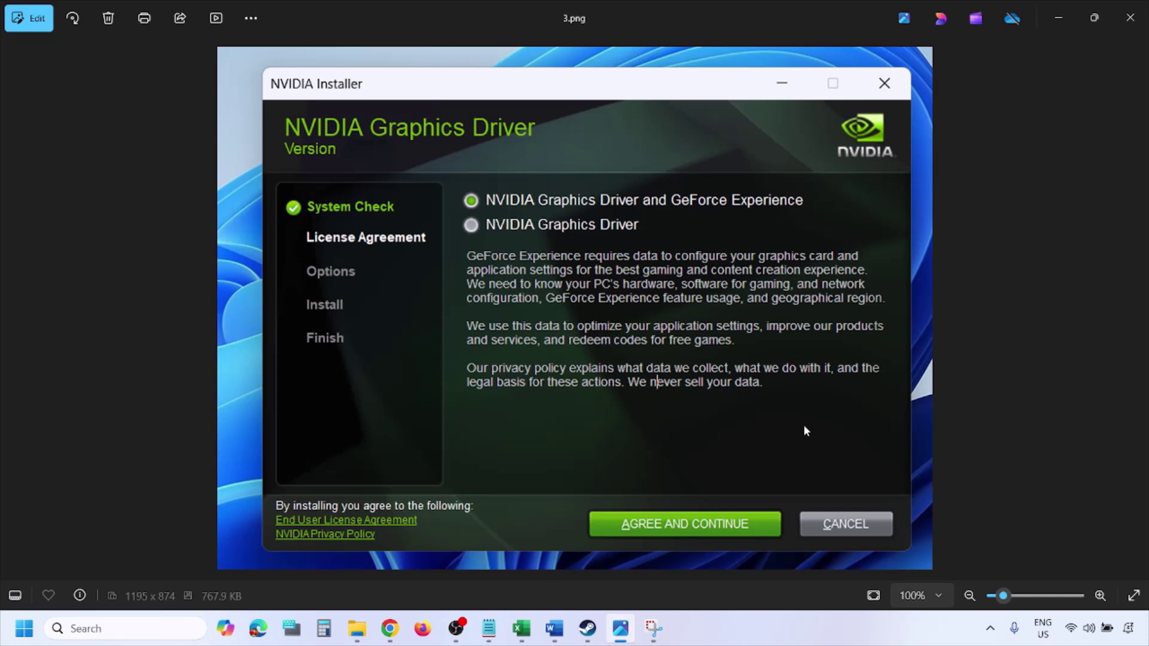
pyautogui.press('Right')
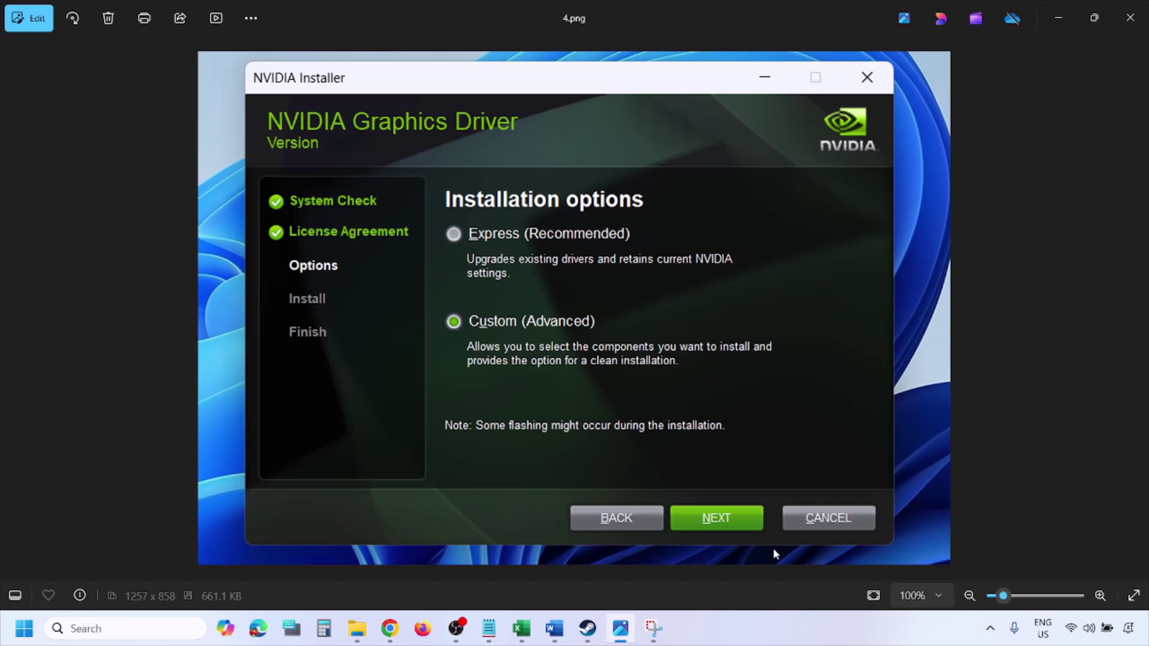
pyautogui.press('Right')
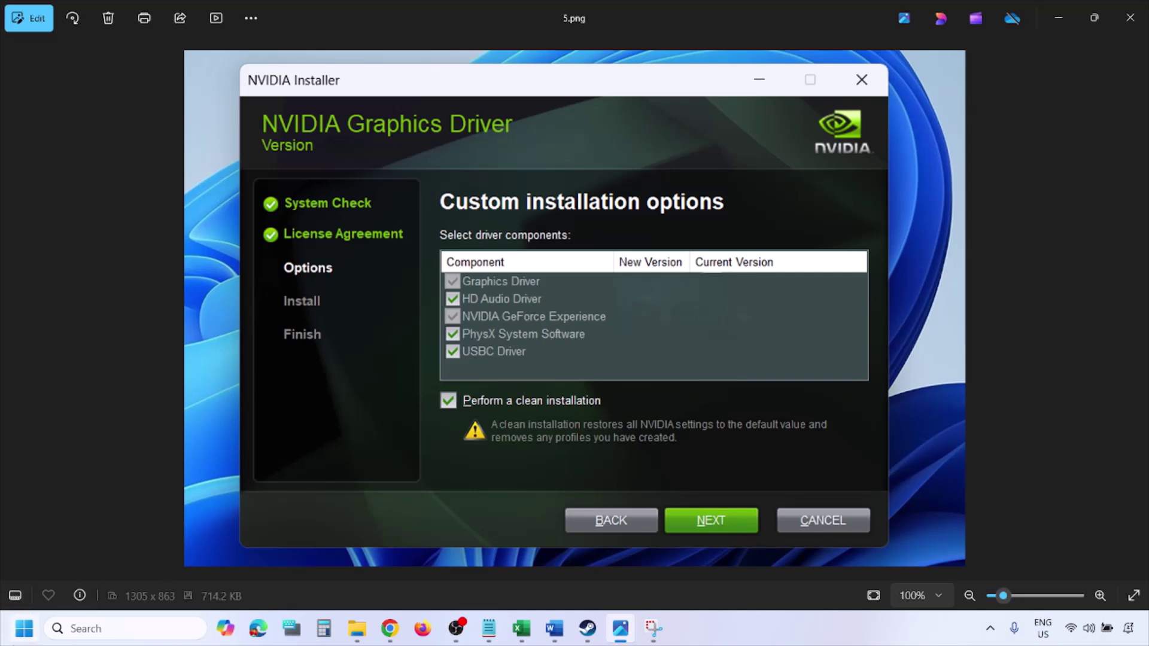
# Check the Start power options, then return to Step 5 of the Word notes
pyautogui.click(24, 628)
pyautogui.click(435, 577)
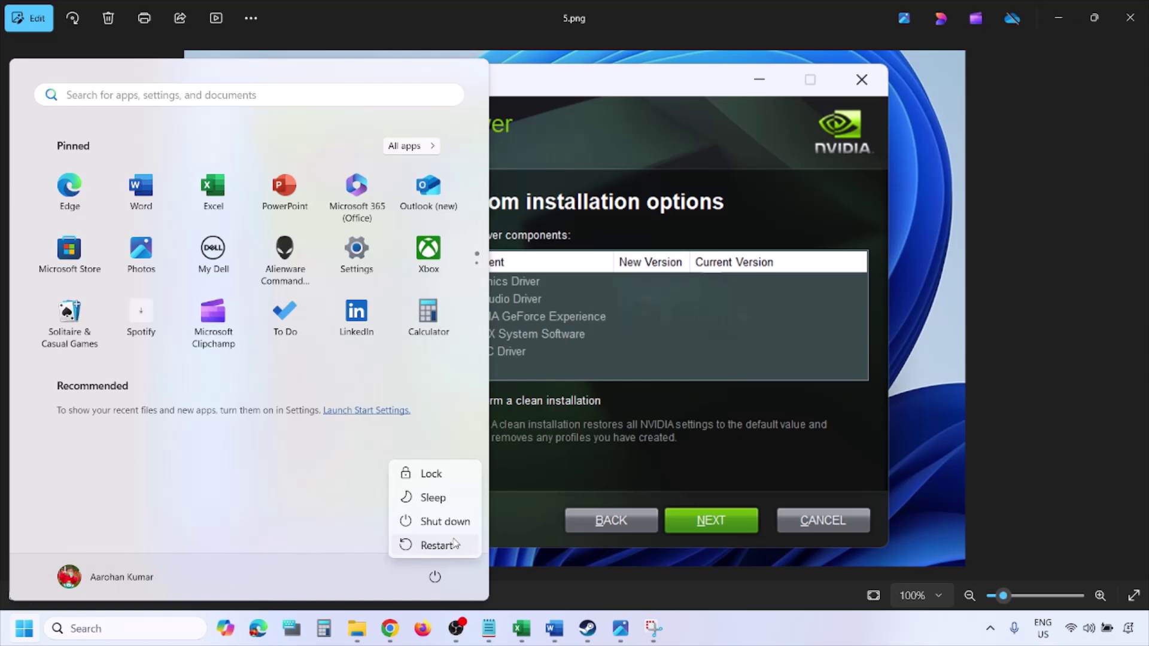
pyautogui.click(781, 634)
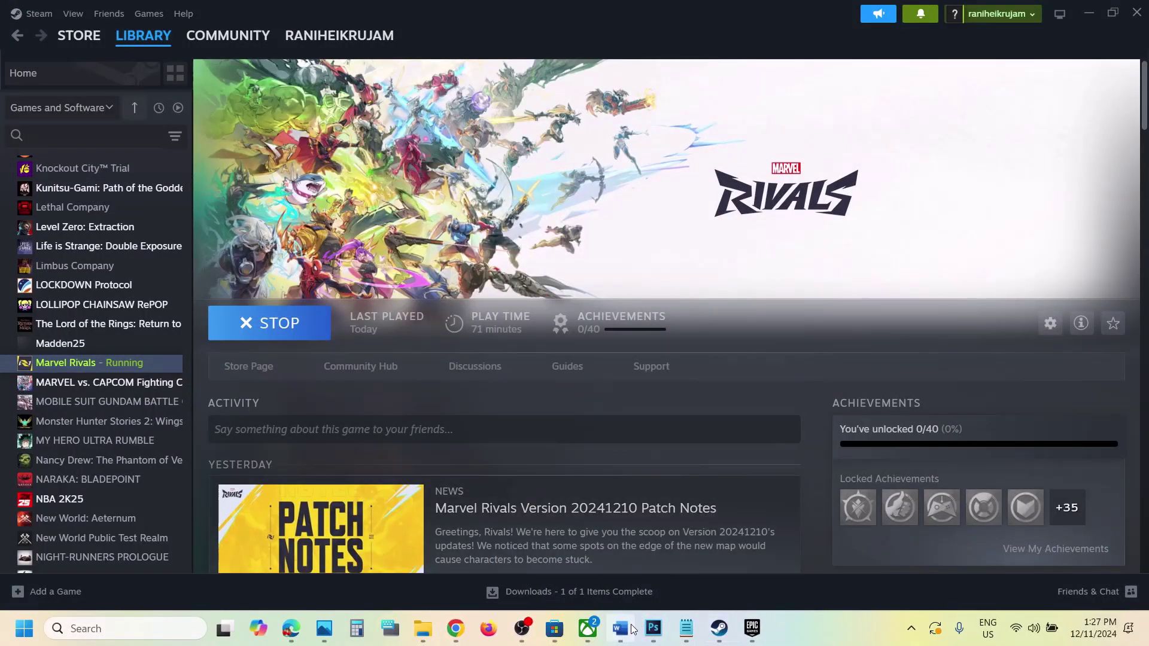
pyautogui.click(632, 629)
pyautogui.scroll(-4, 579, 432)
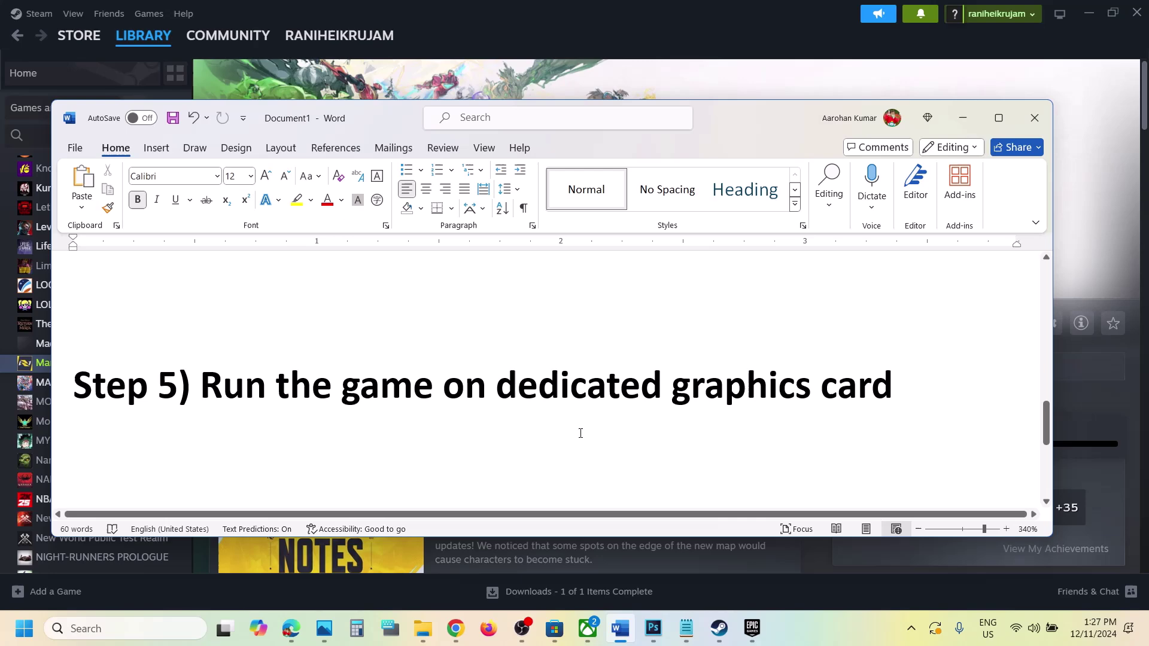
# Search Windows for 'graphics settings' by typing 'gra' and taking the suggestion
pyautogui.click(129, 628)
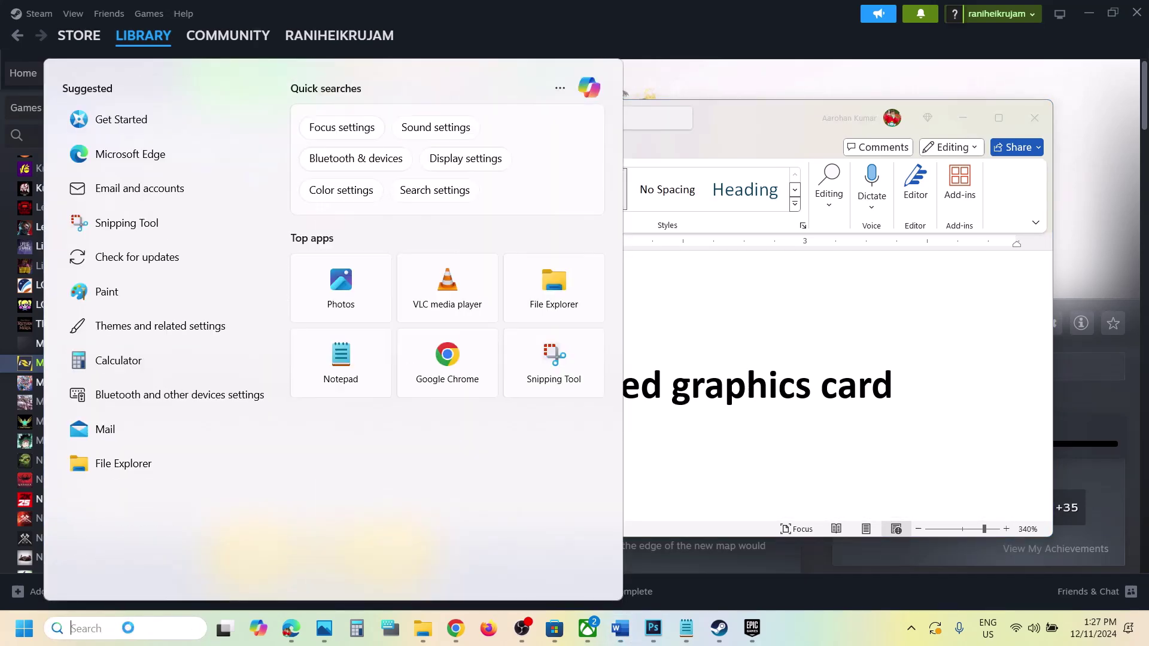
pyautogui.write('gra')
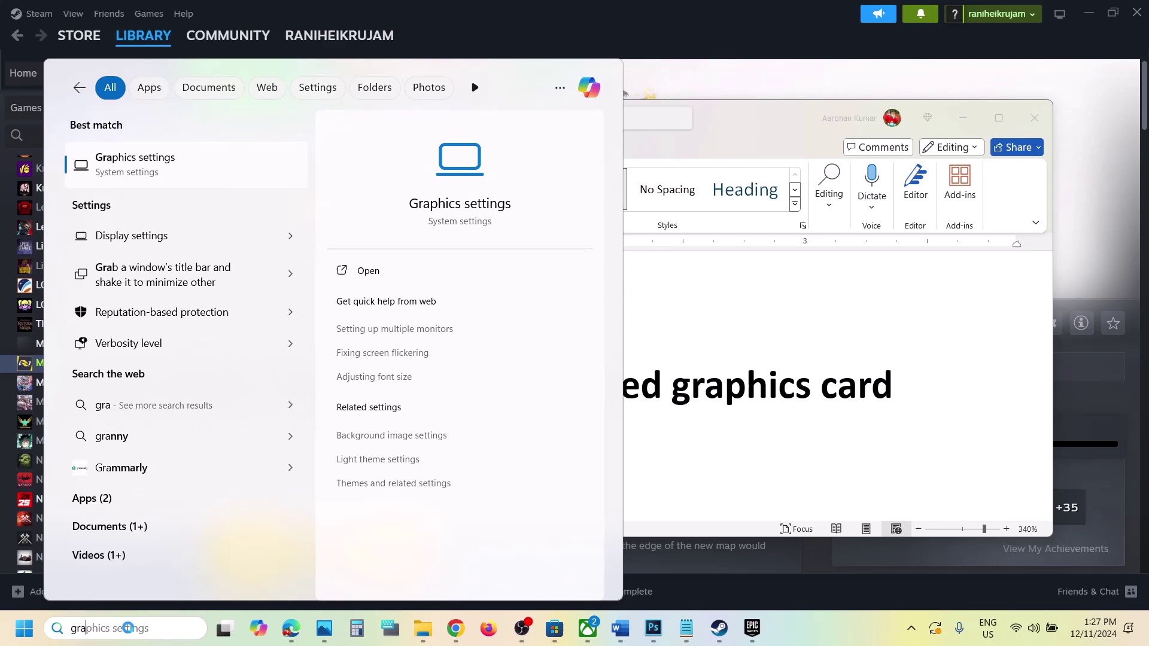
pyautogui.click(163, 625)
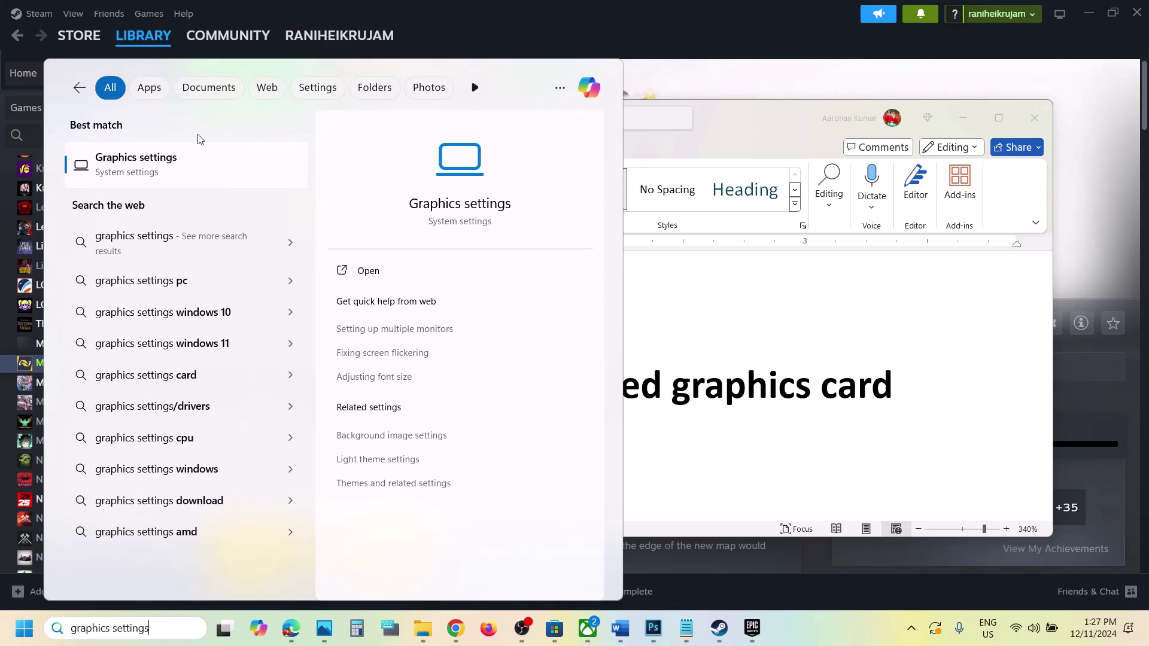
# Add Marvel-Win64-Shipping from MarvelRivals\MarvelGame\Marvel\Binaries\Win64 to the Graphics app list
pyautogui.click(174, 166)
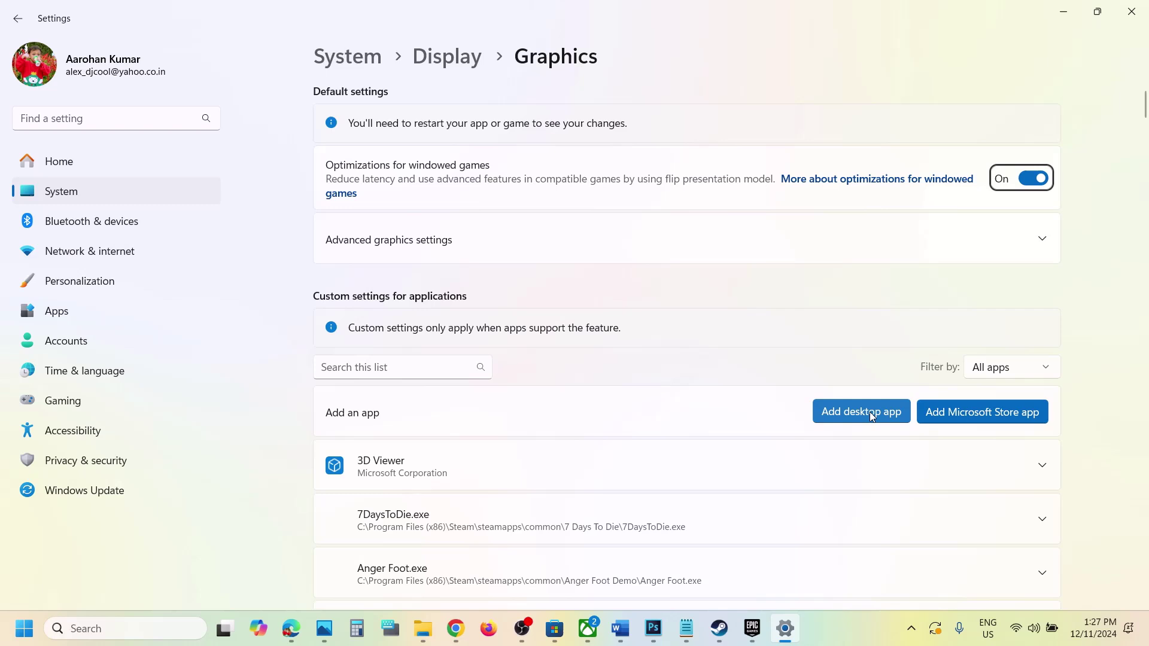
pyautogui.click(871, 413)
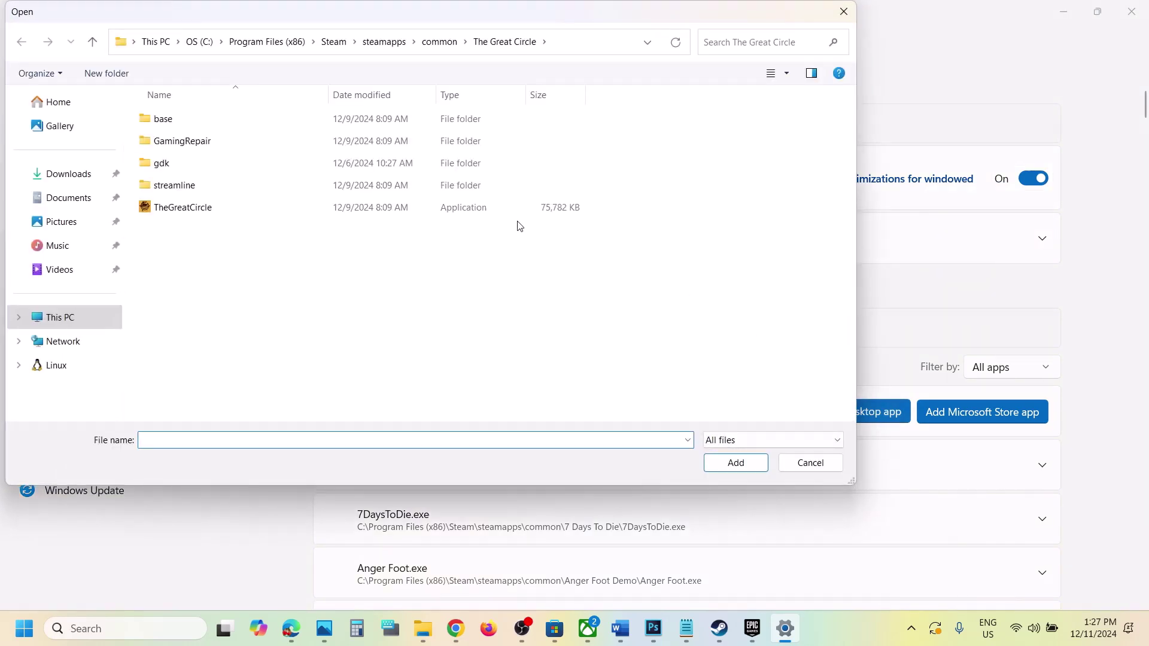
pyautogui.click(439, 41)
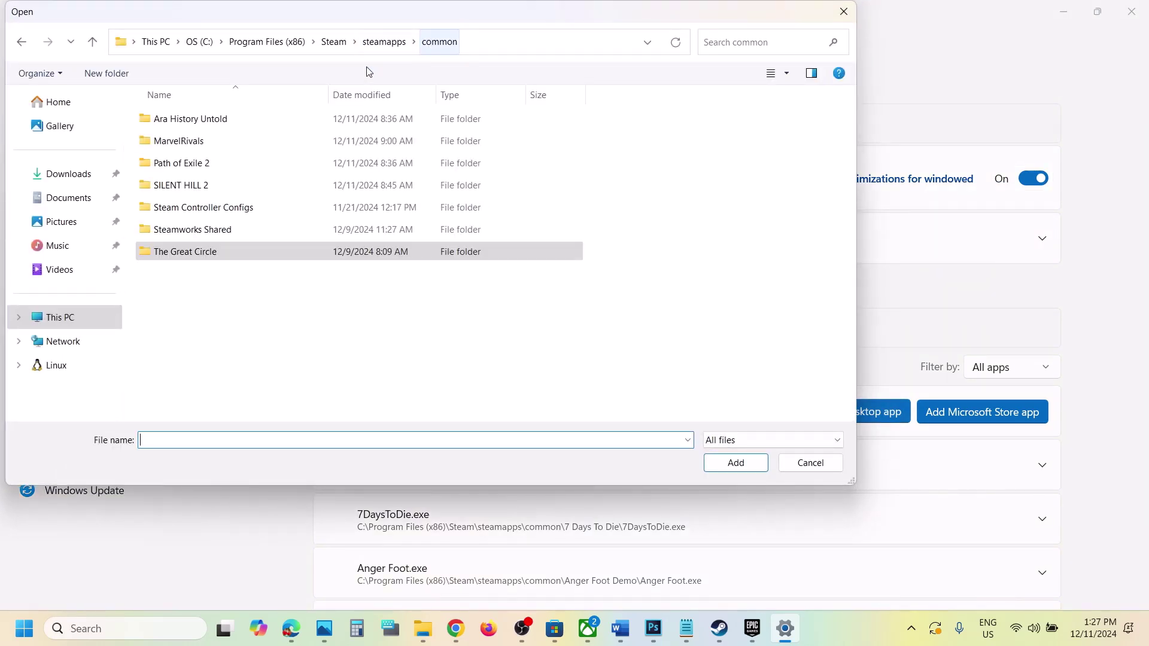
pyautogui.doubleClick(205, 142)
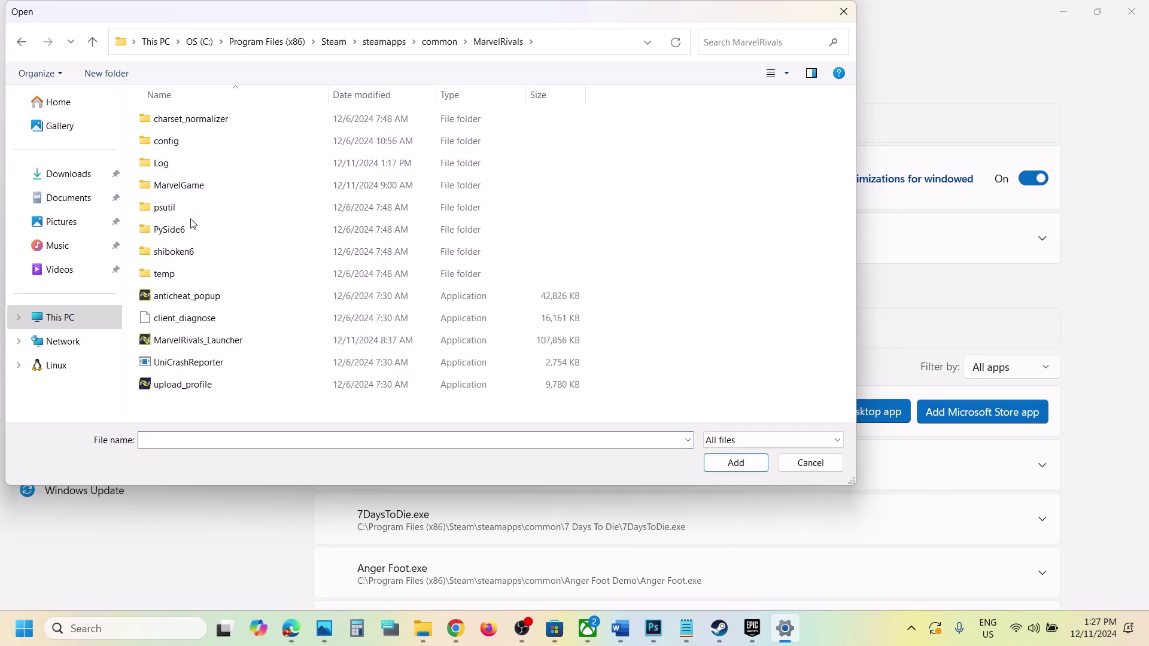
pyautogui.doubleClick(185, 186)
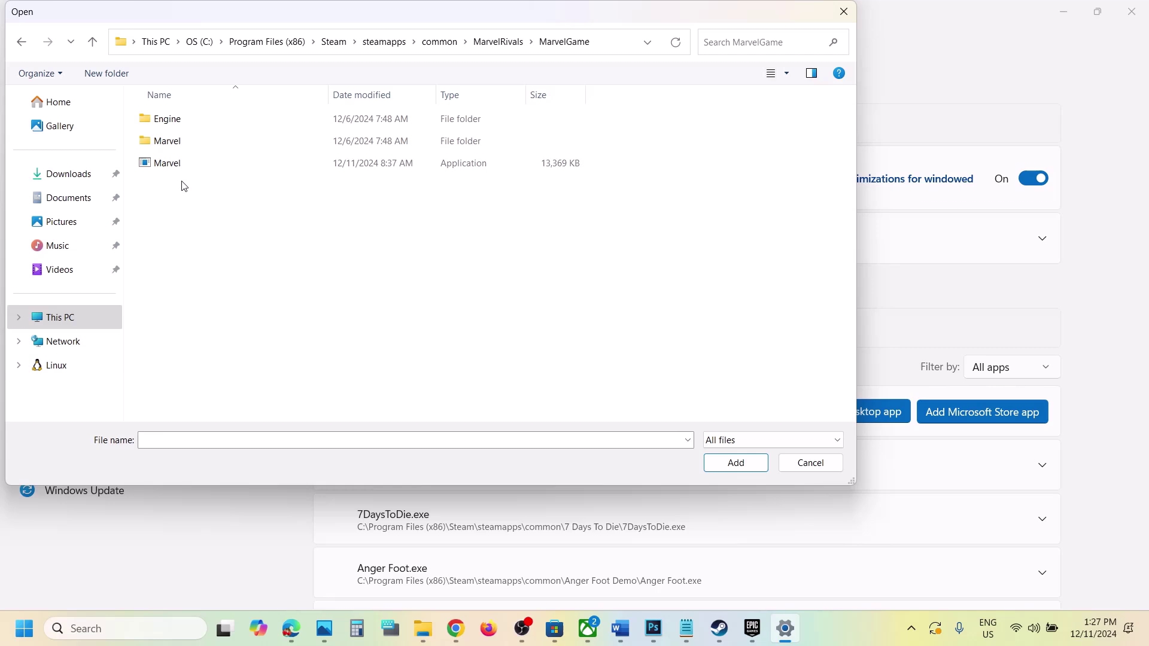
pyautogui.click(161, 146)
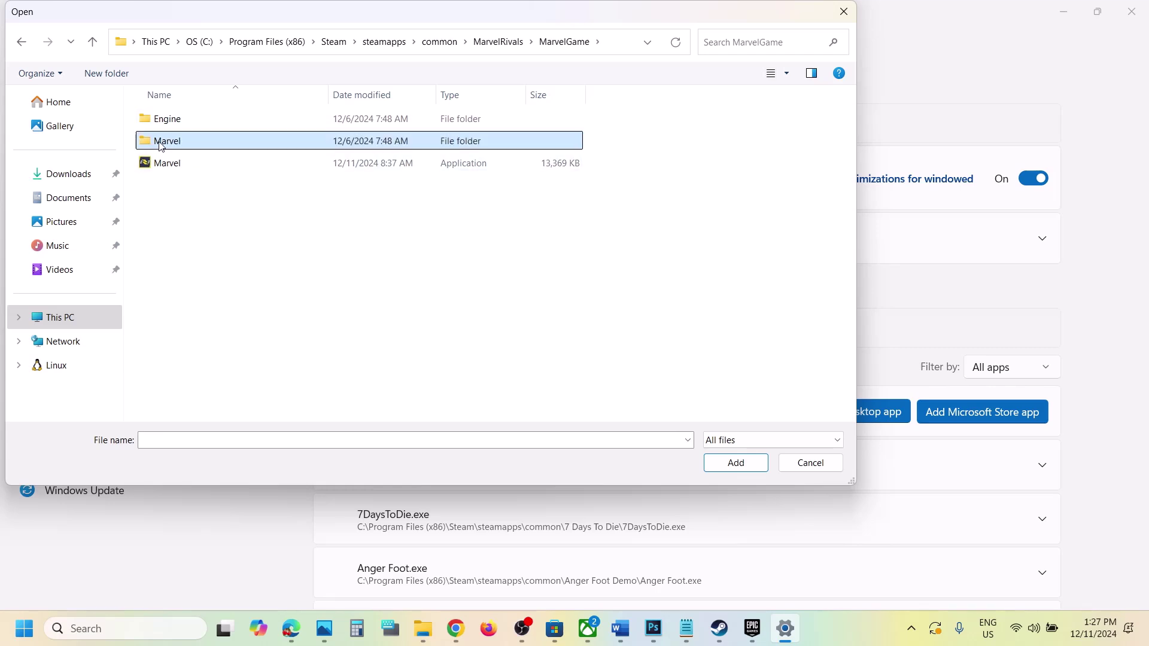
pyautogui.doubleClick(179, 147)
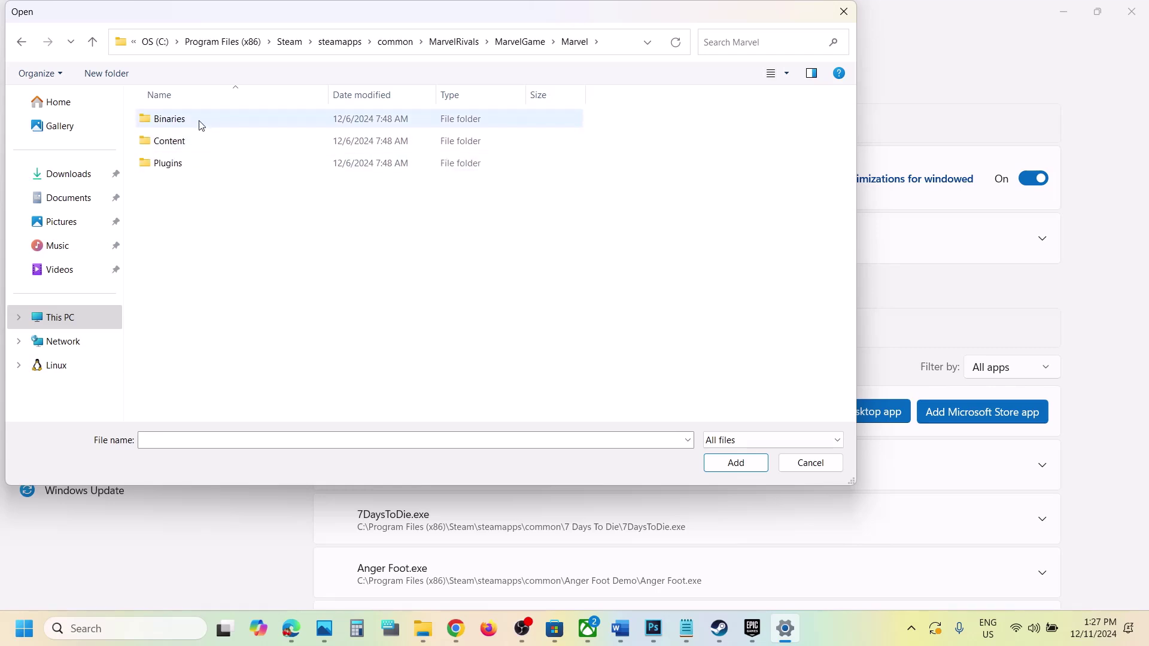
pyautogui.doubleClick(179, 119)
pyautogui.doubleClick(212, 120)
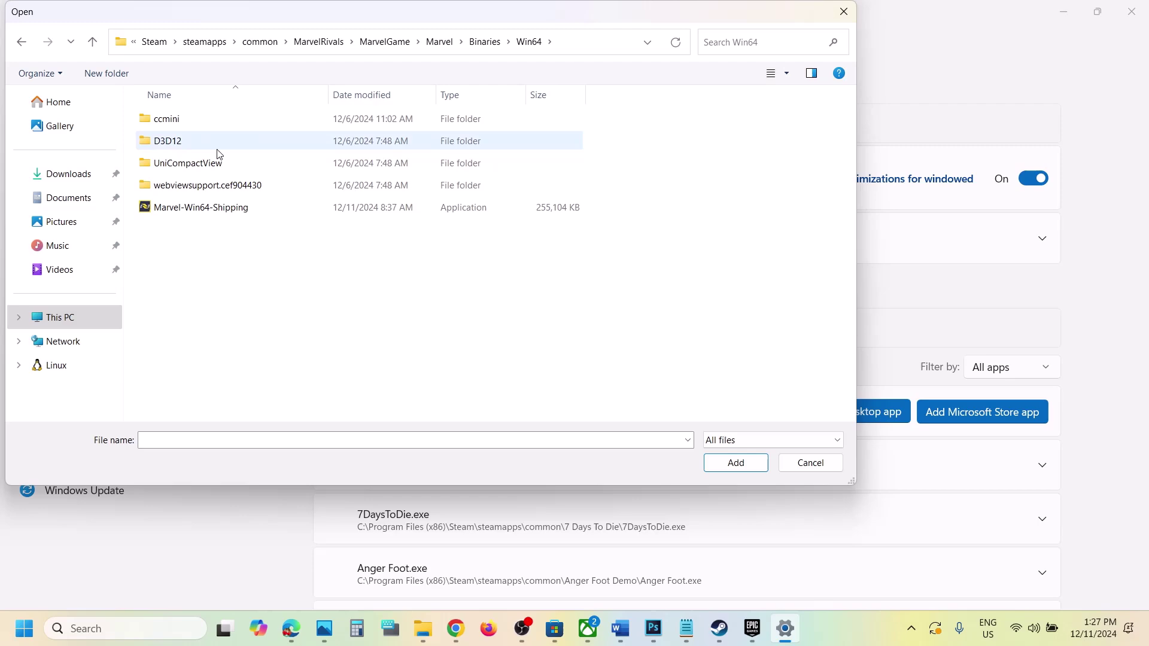
pyautogui.click(204, 216)
pyautogui.click(714, 465)
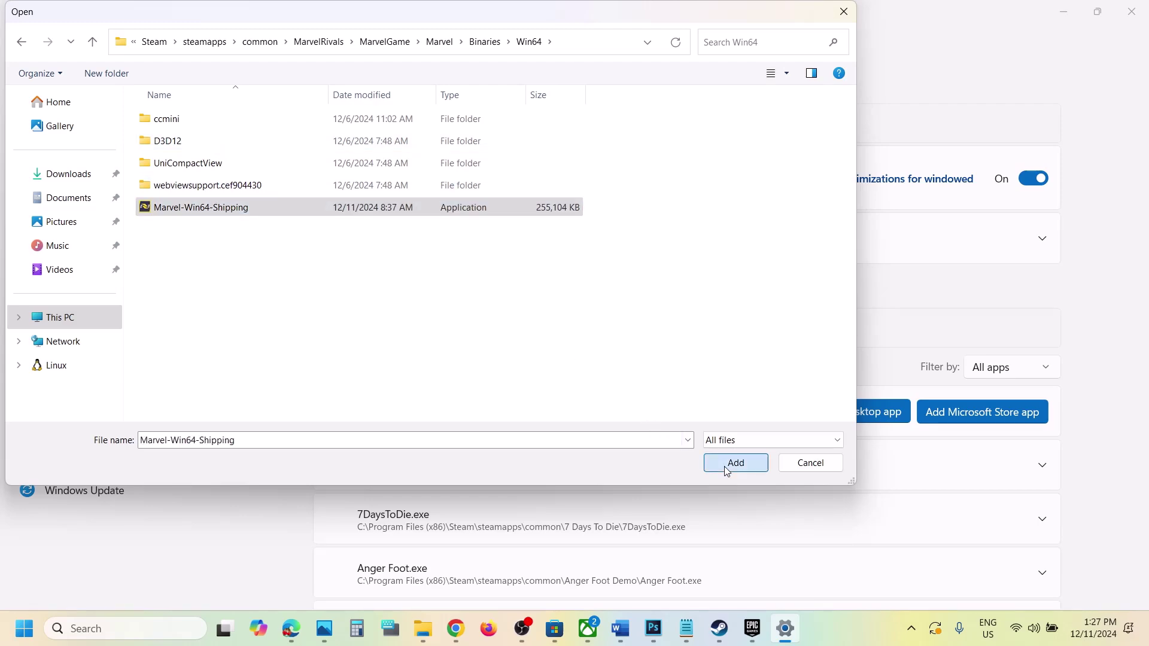
# Set Marvel Rivals' GPU preference to High Performance (NVIDIA GeForce RTX 3050 Laptop GPU)
pyautogui.scroll(-10, 724, 467)
pyautogui.scroll(3, 726, 471)
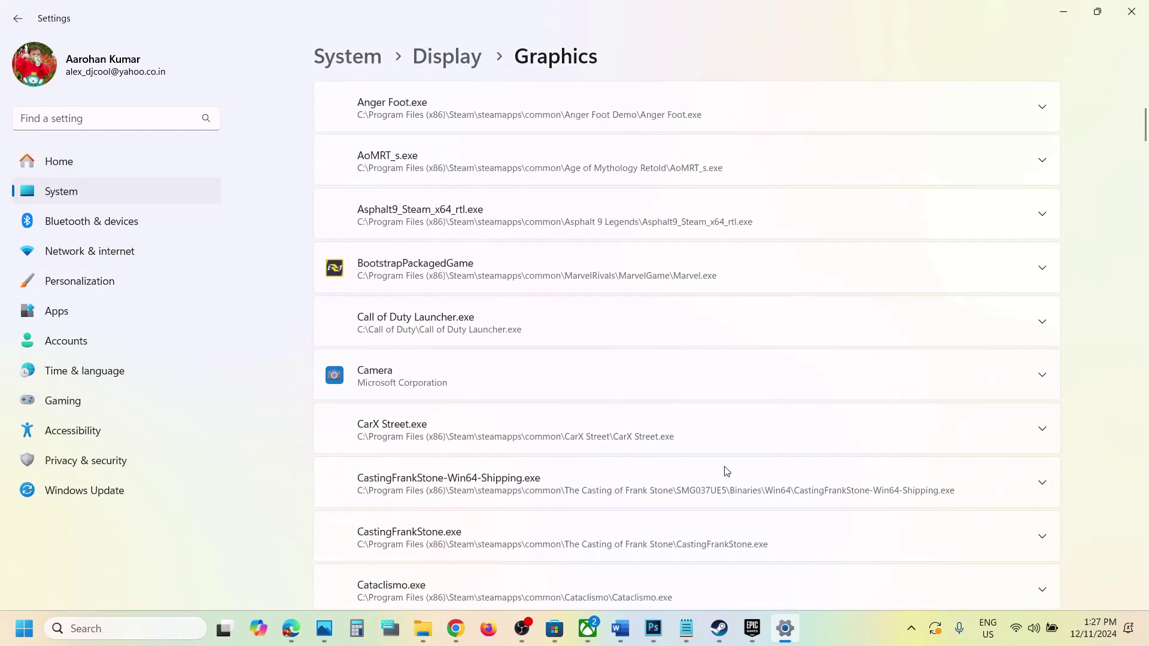
pyautogui.scroll(-20, 725, 470)
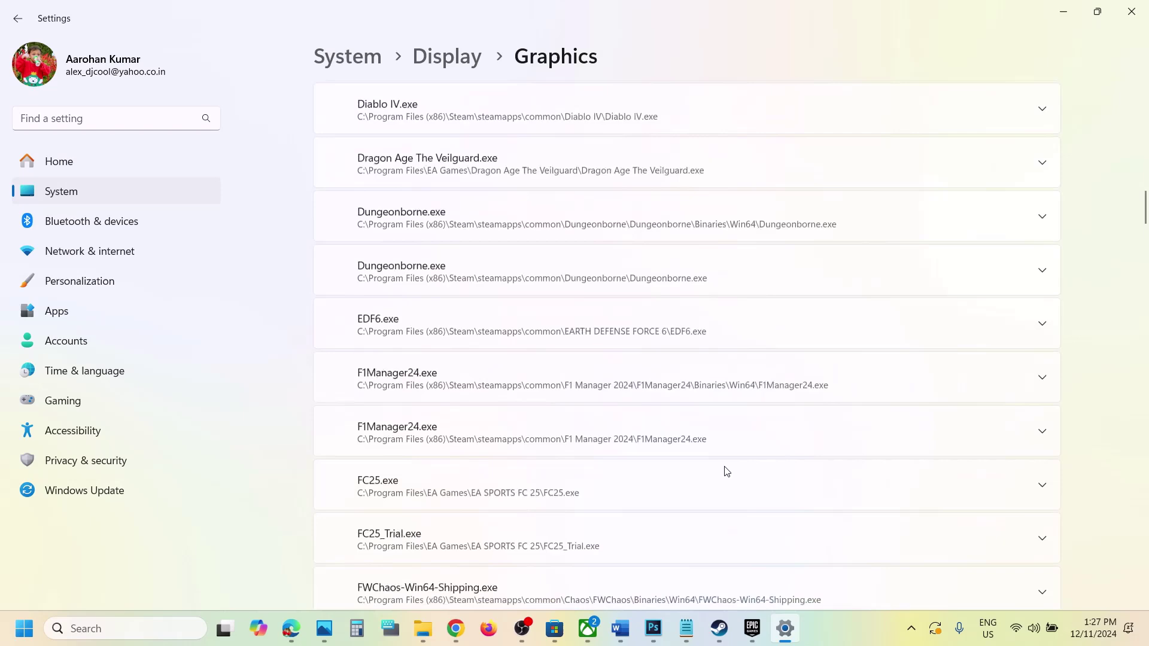
pyautogui.scroll(-15, 726, 471)
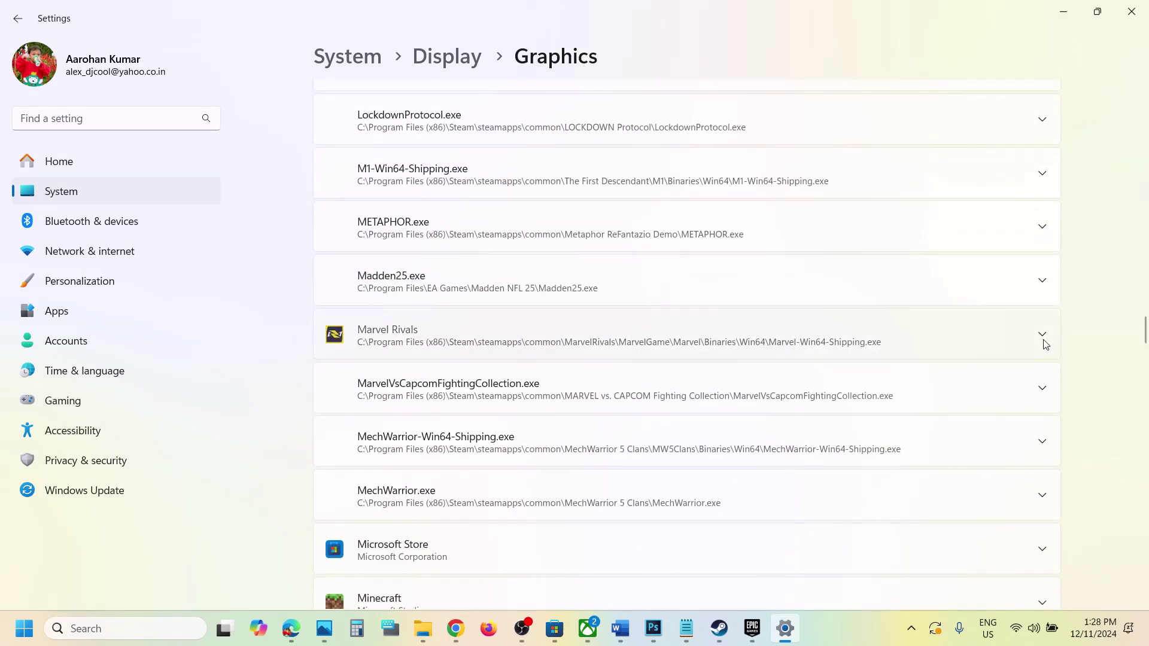
pyautogui.click(1047, 345)
pyautogui.click(883, 460)
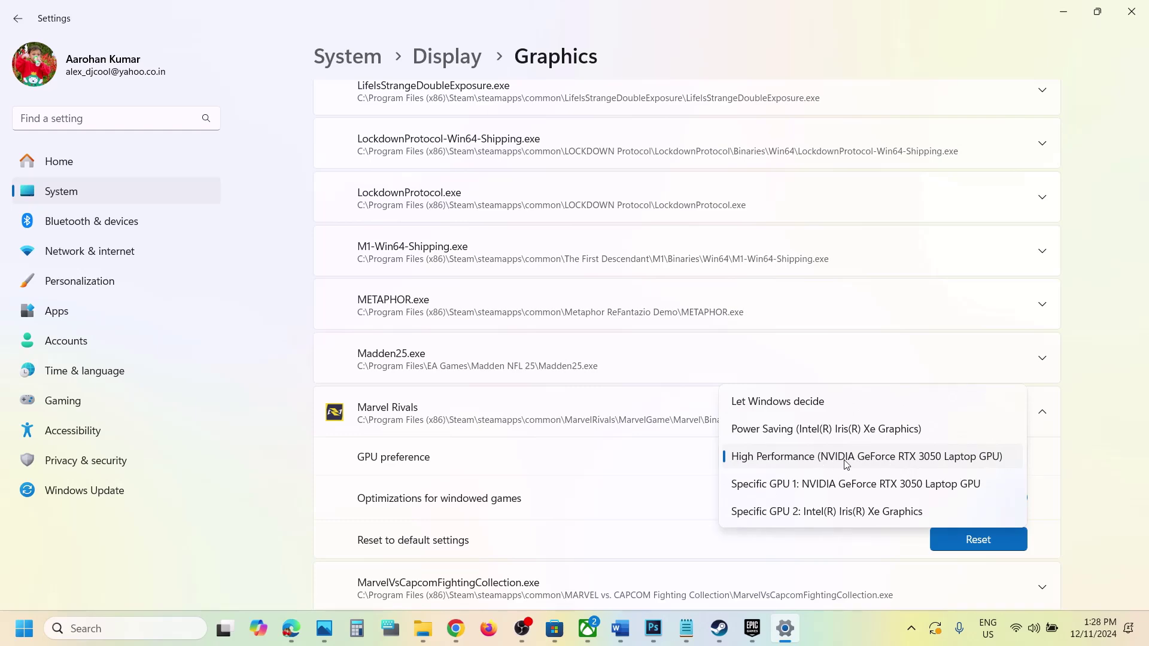
pyautogui.click(857, 464)
pyautogui.scroll(10, 763, 404)
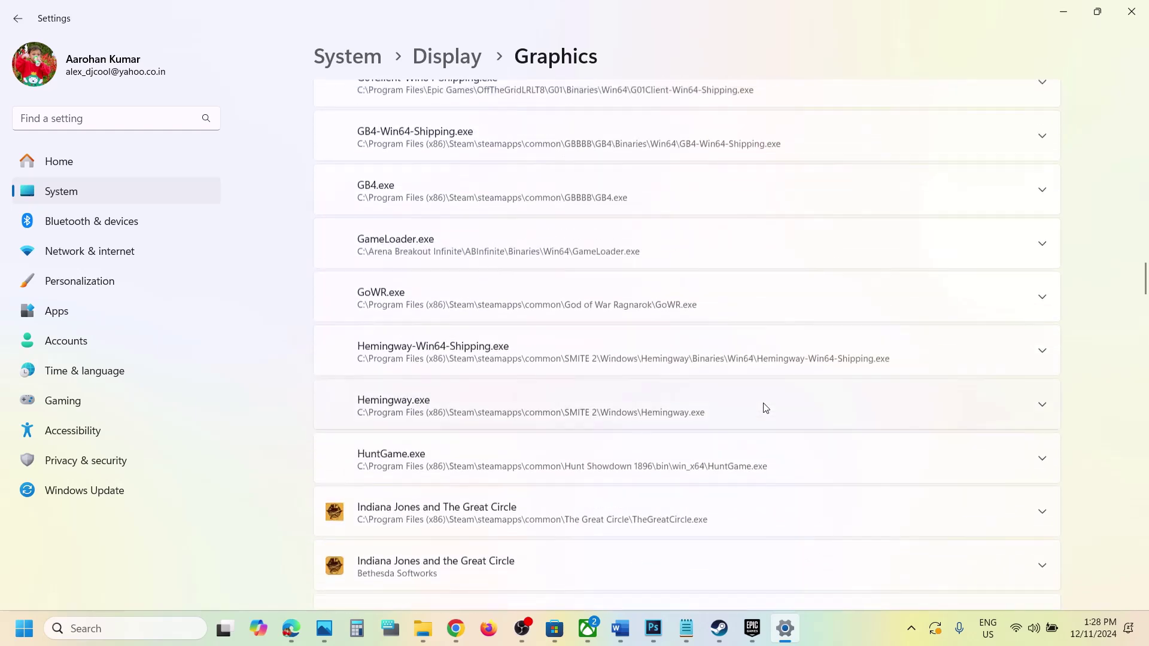
pyautogui.scroll(15, 763, 406)
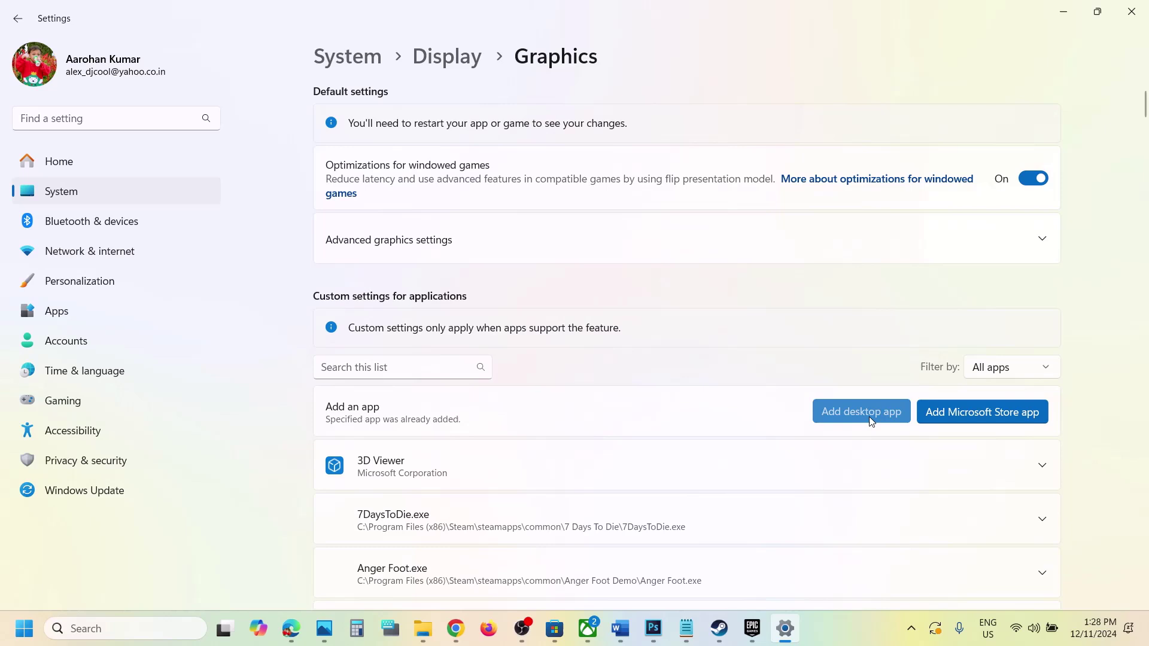
# Add Marvel.exe from the MarvelGame folder to the graphics app list
pyautogui.click(871, 421)
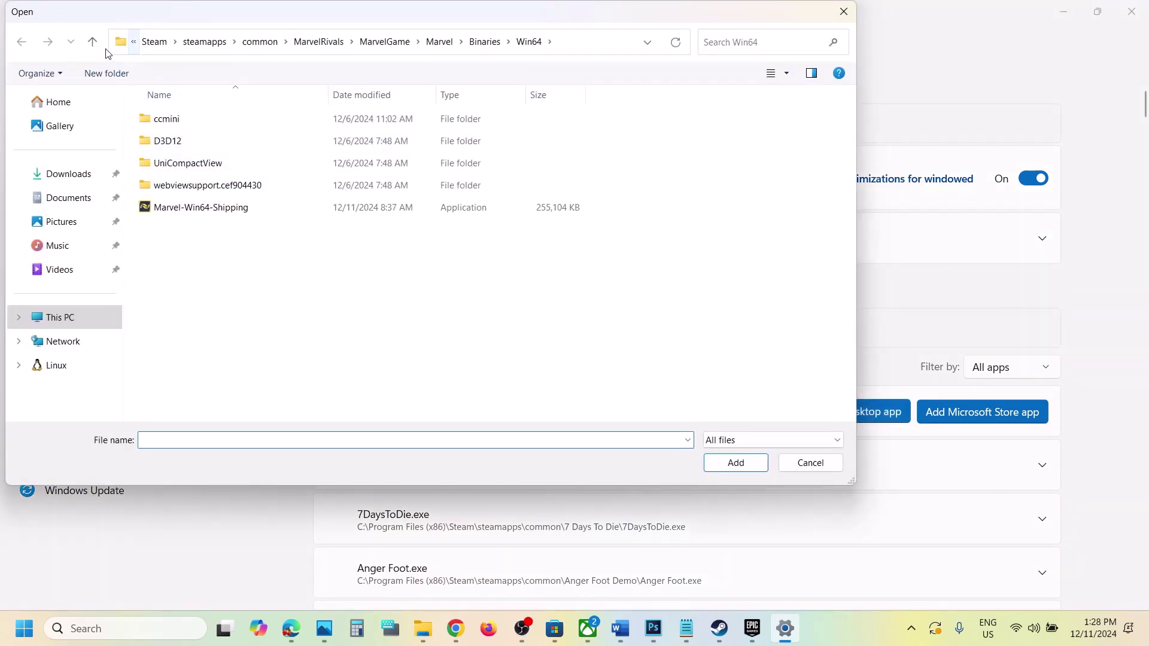
pyautogui.click(92, 42)
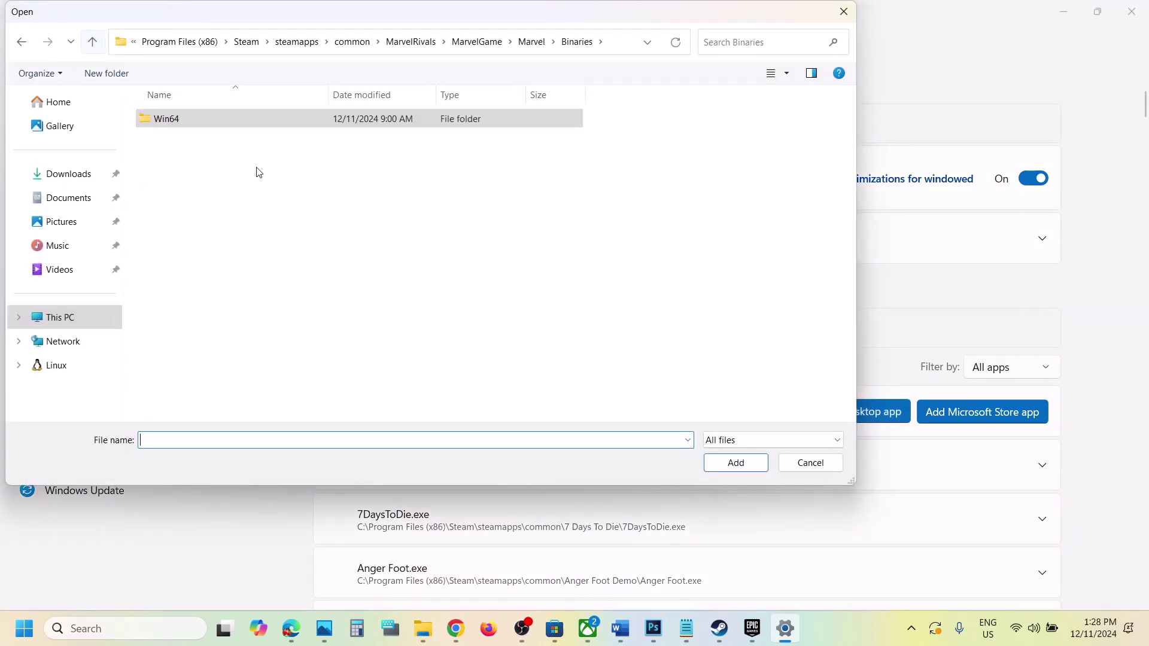
pyautogui.click(93, 42)
pyautogui.click(93, 42)
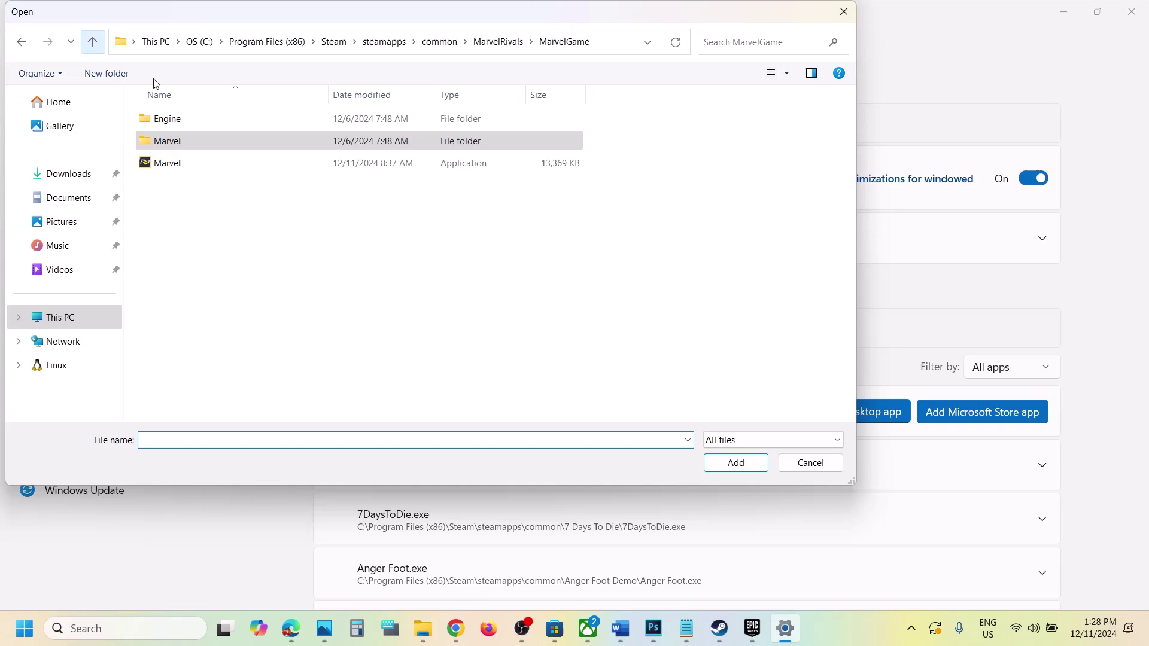
pyautogui.click(258, 163)
pyautogui.click(724, 470)
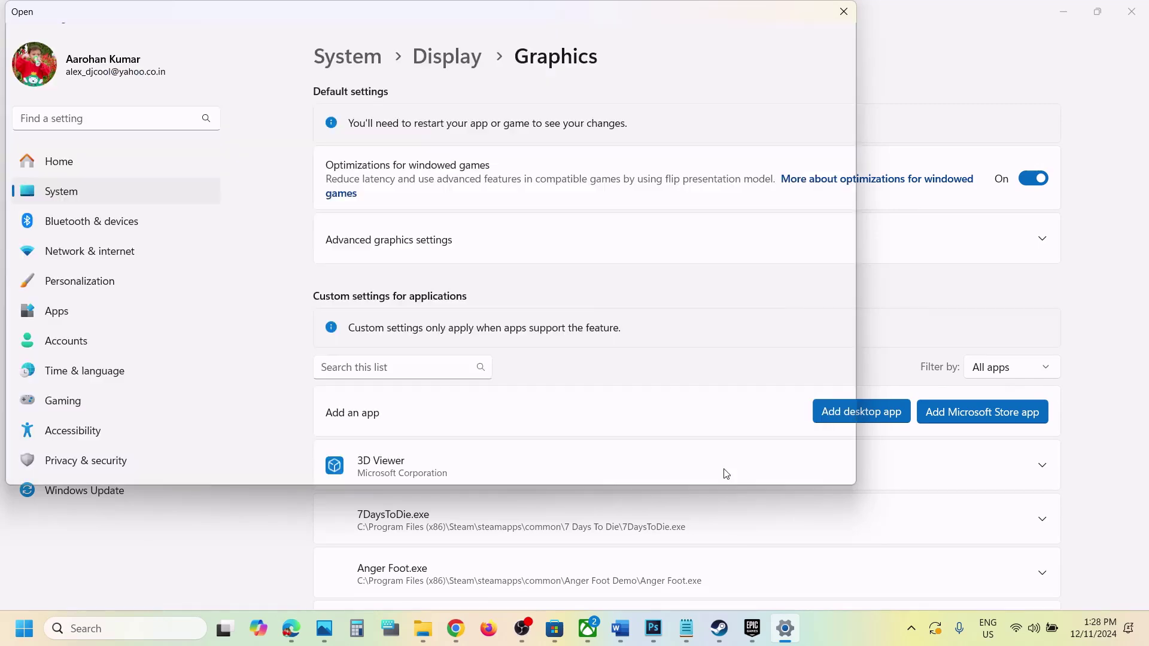
# Keep BootstrapPackagedGame on the High Performance GPU and close Settings
pyautogui.scroll(-6, 724, 472)
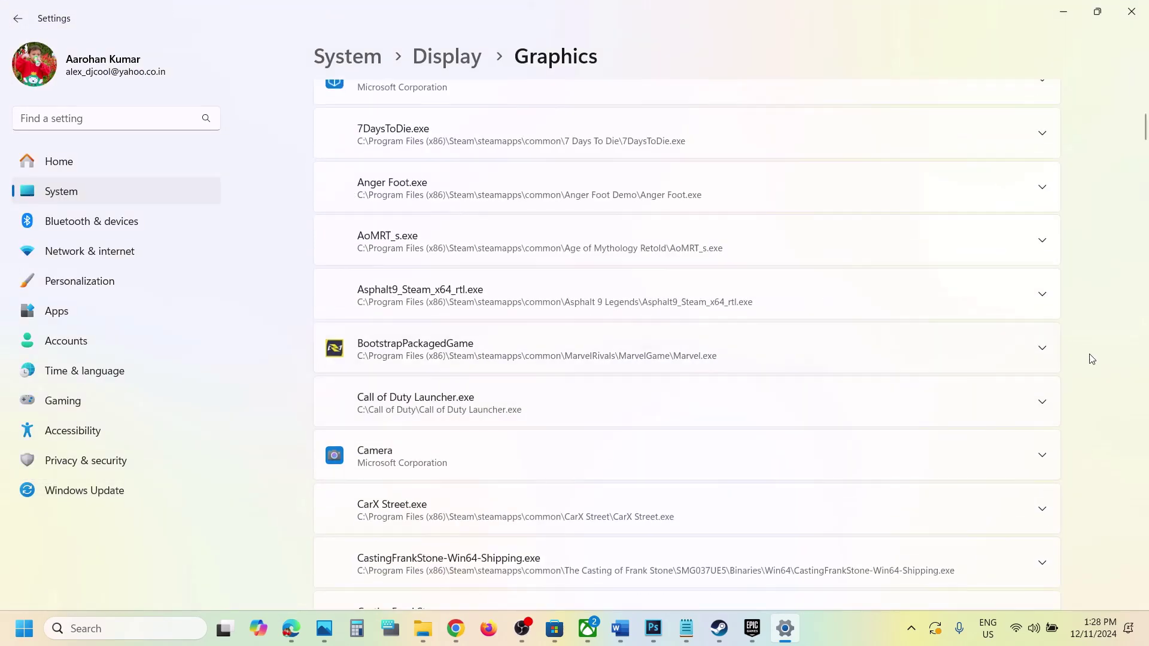
pyautogui.click(1040, 350)
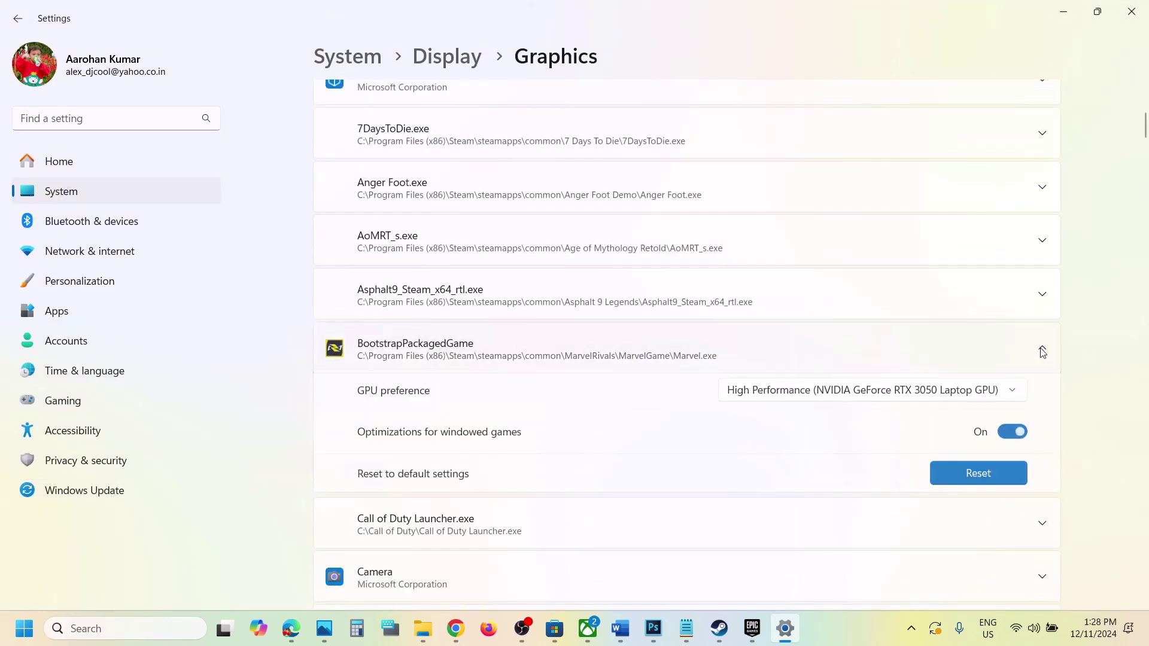
pyautogui.click(955, 394)
pyautogui.click(955, 392)
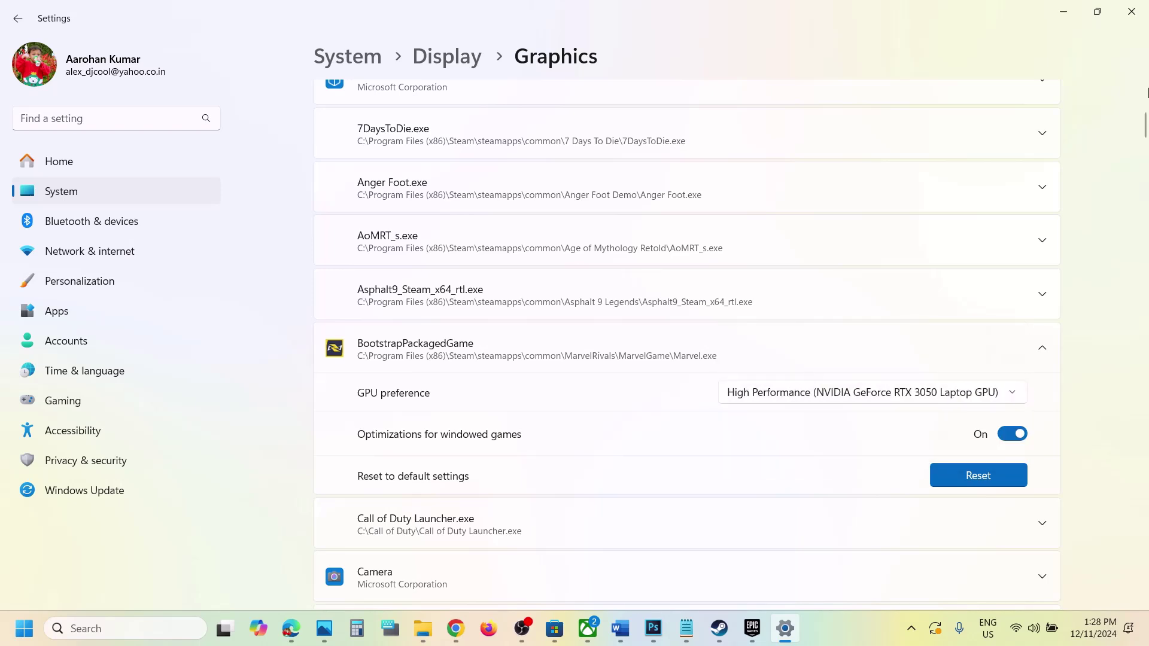
pyautogui.click(1130, 13)
# Highlight the Step 6 heading, 'Roll back graphics driver', in the Word notes
pyautogui.scroll(-3, 585, 373)
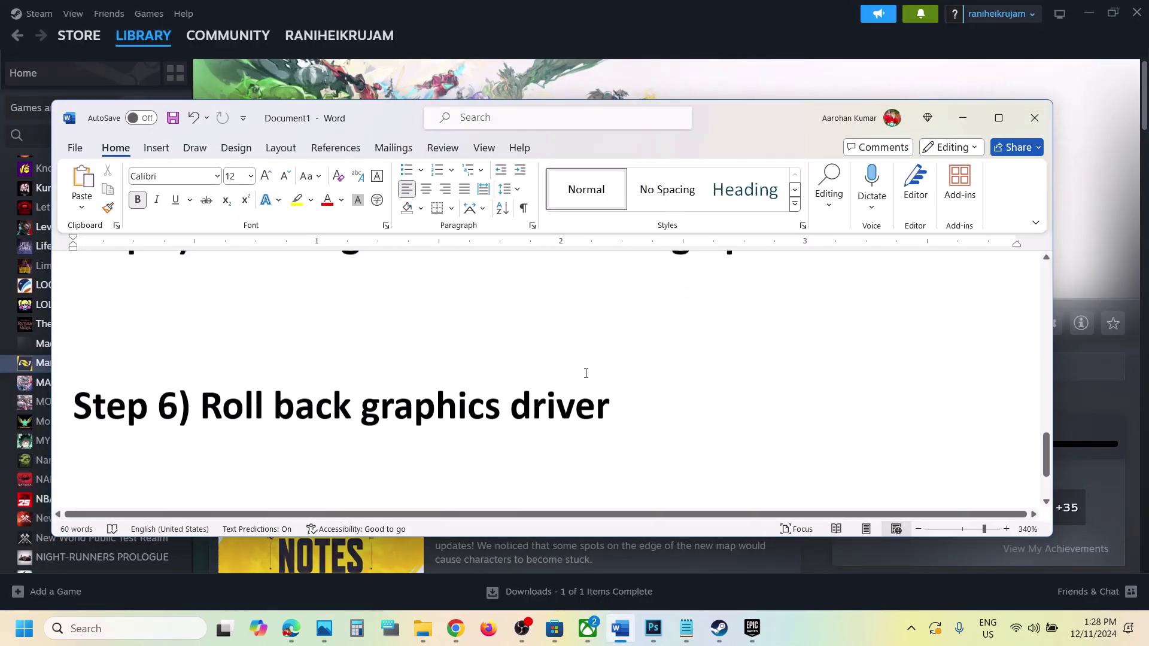
pyautogui.moveTo(250, 360); pyautogui.dragTo(634, 348)
pyautogui.click(636, 354)
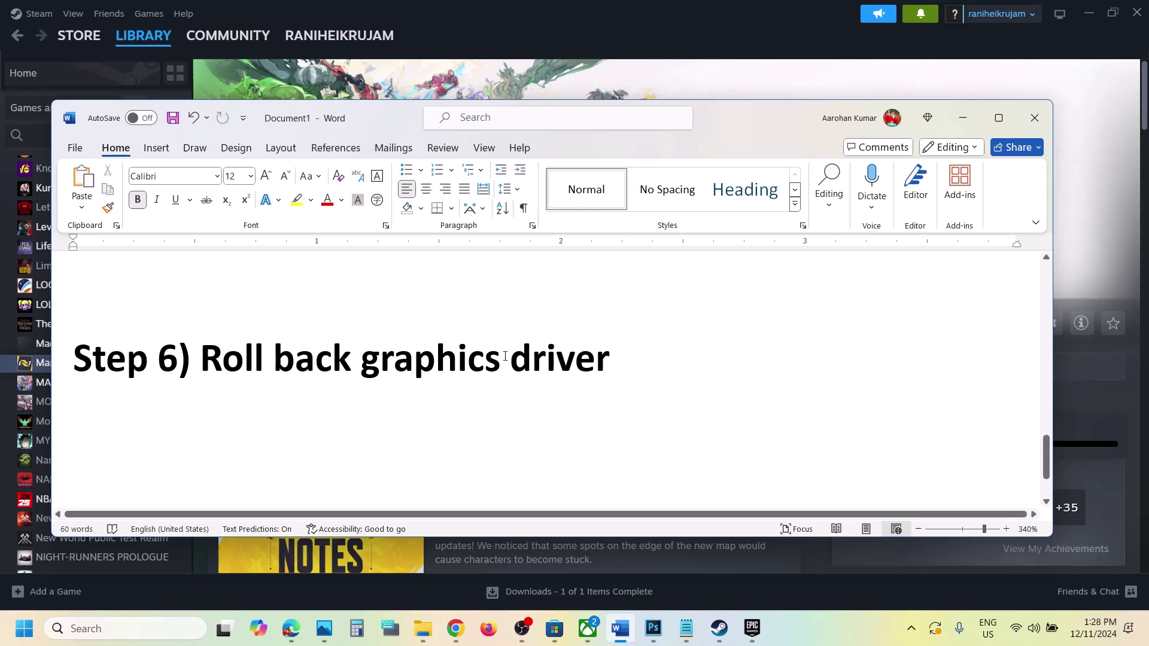
pyautogui.scroll(-2, 379, 403)
pyautogui.scroll(4, 379, 403)
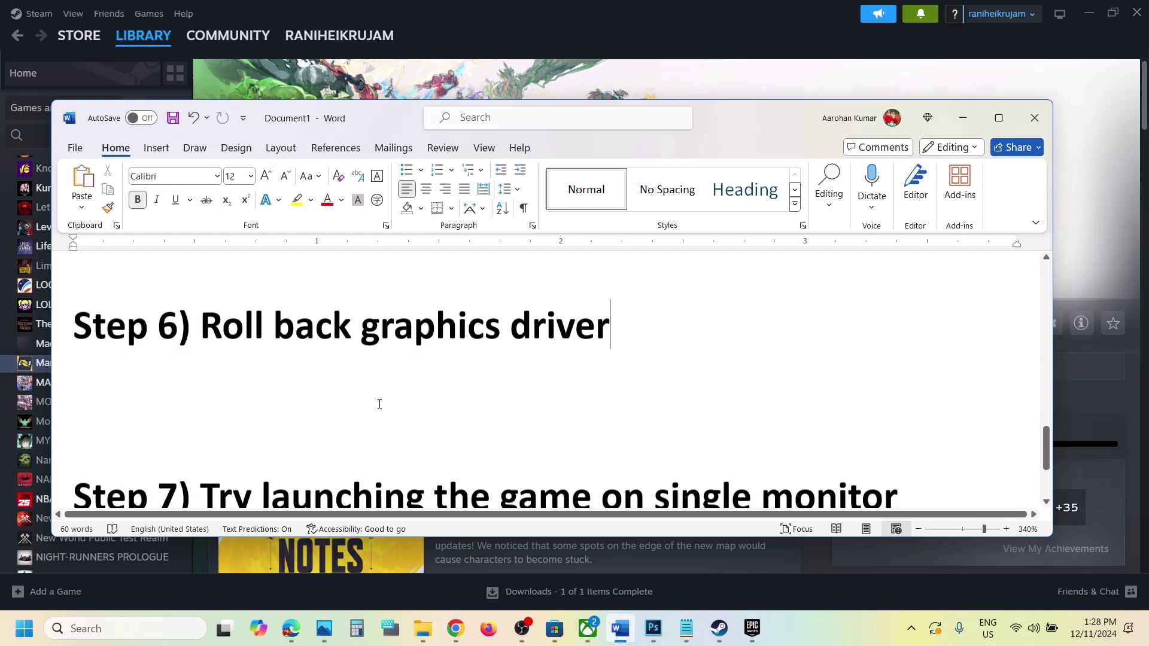
# Highlight the Step 7 heading on single-monitor launch, then minimize Word to show Steam
pyautogui.moveTo(236, 460); pyautogui.dragTo(507, 461)
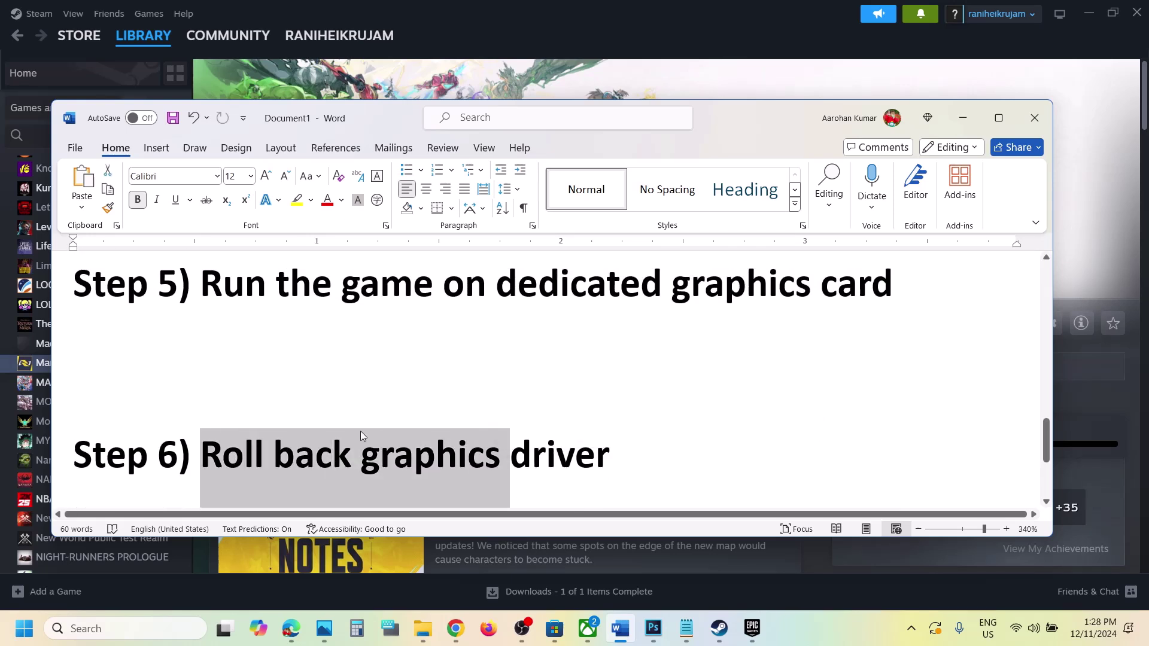
pyautogui.scroll(-3, 361, 431)
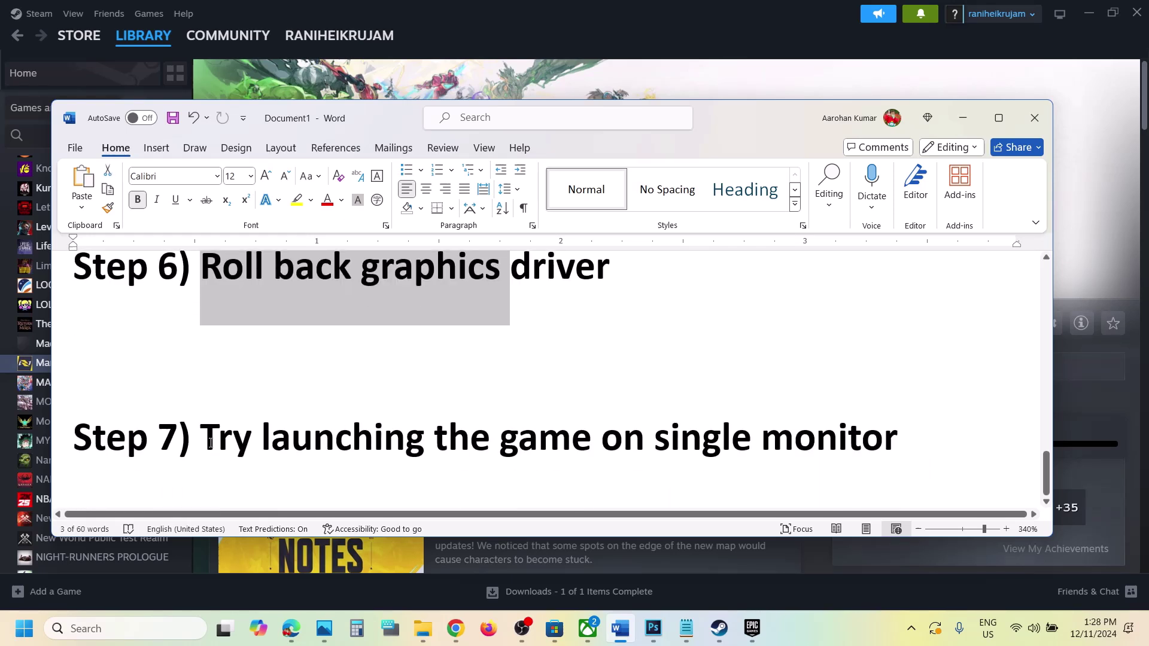
pyautogui.moveTo(210, 444); pyautogui.dragTo(900, 453)
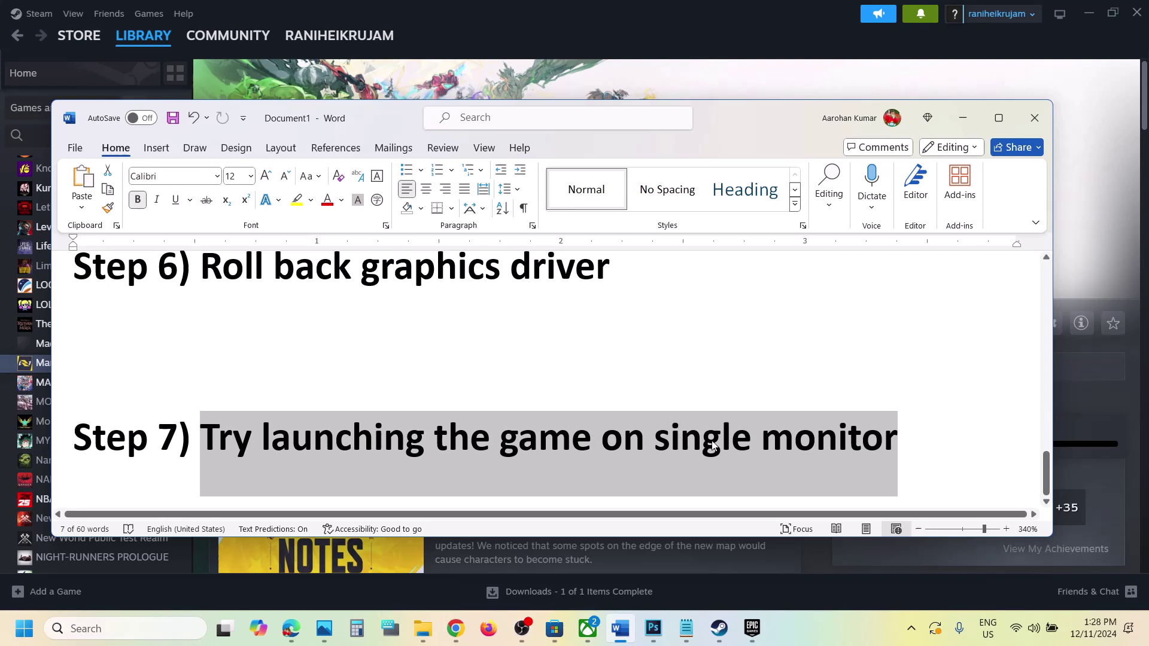
pyautogui.click(680, 444)
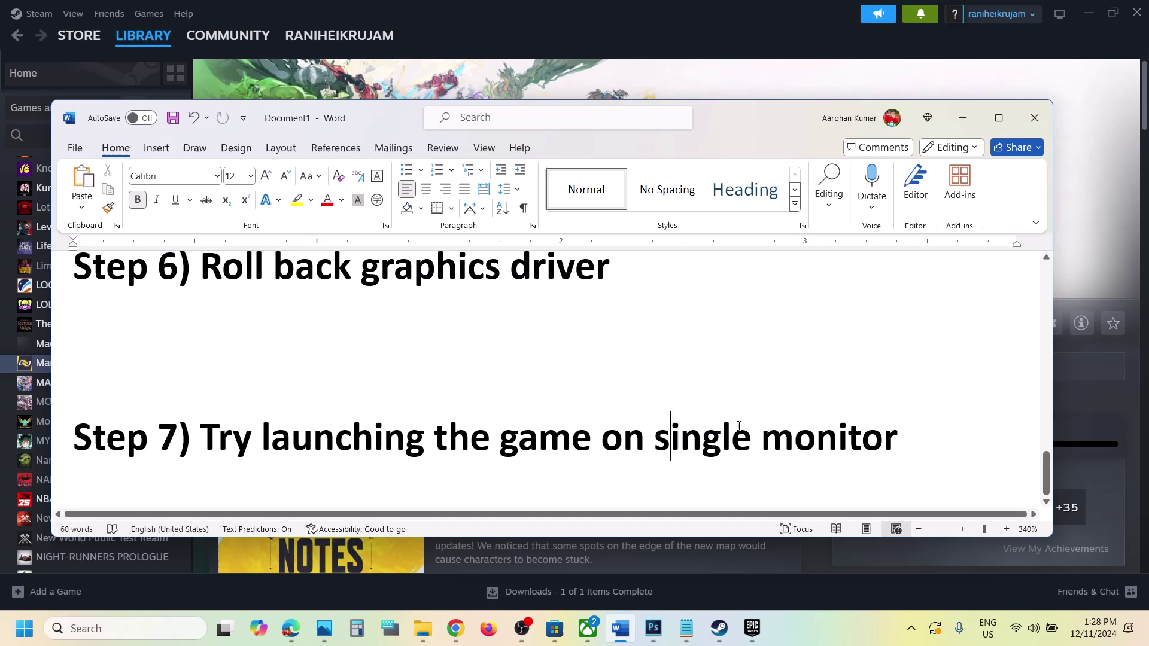
pyautogui.moveTo(655, 443); pyautogui.dragTo(861, 445)
pyautogui.click(961, 117)
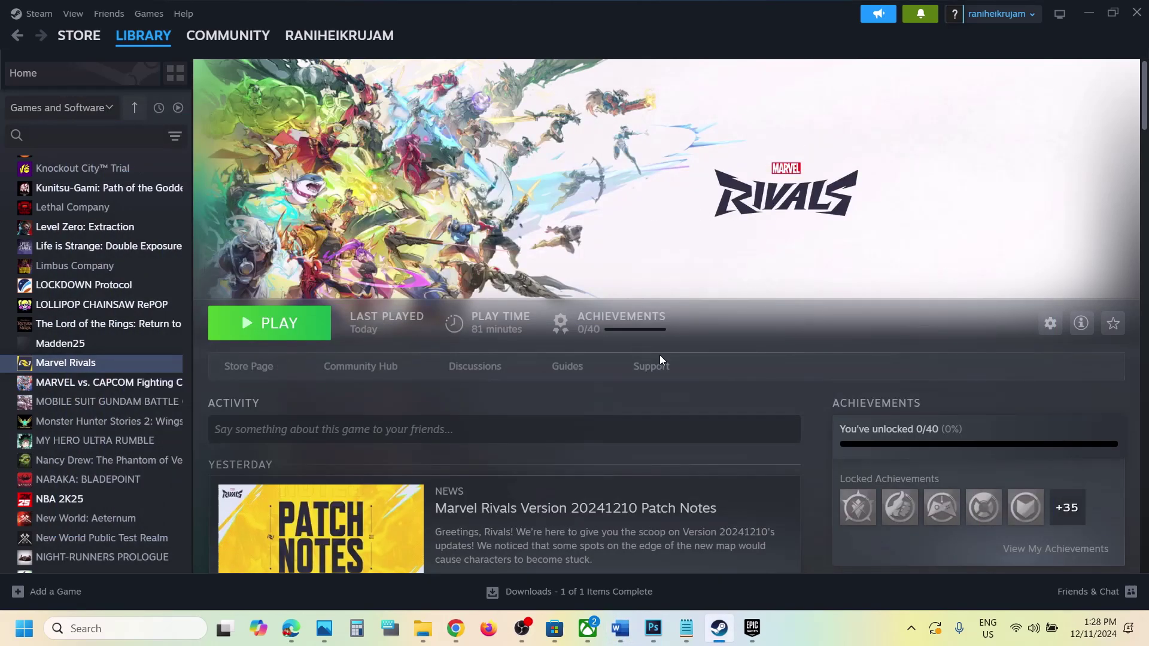
pyautogui.click(854, 639)
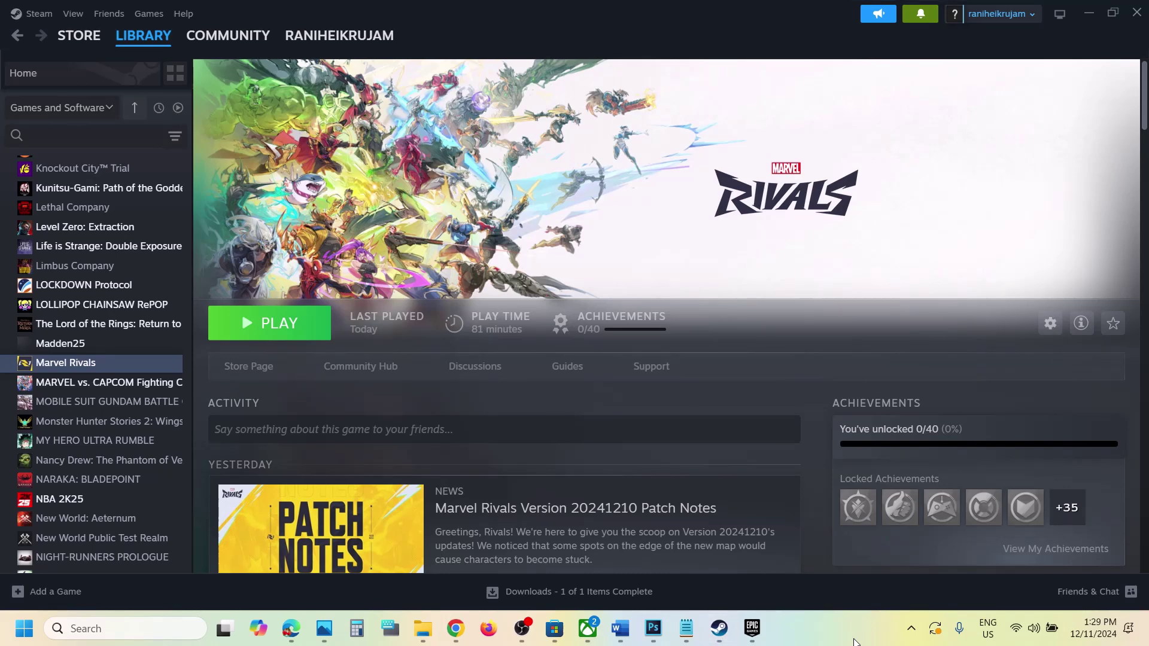